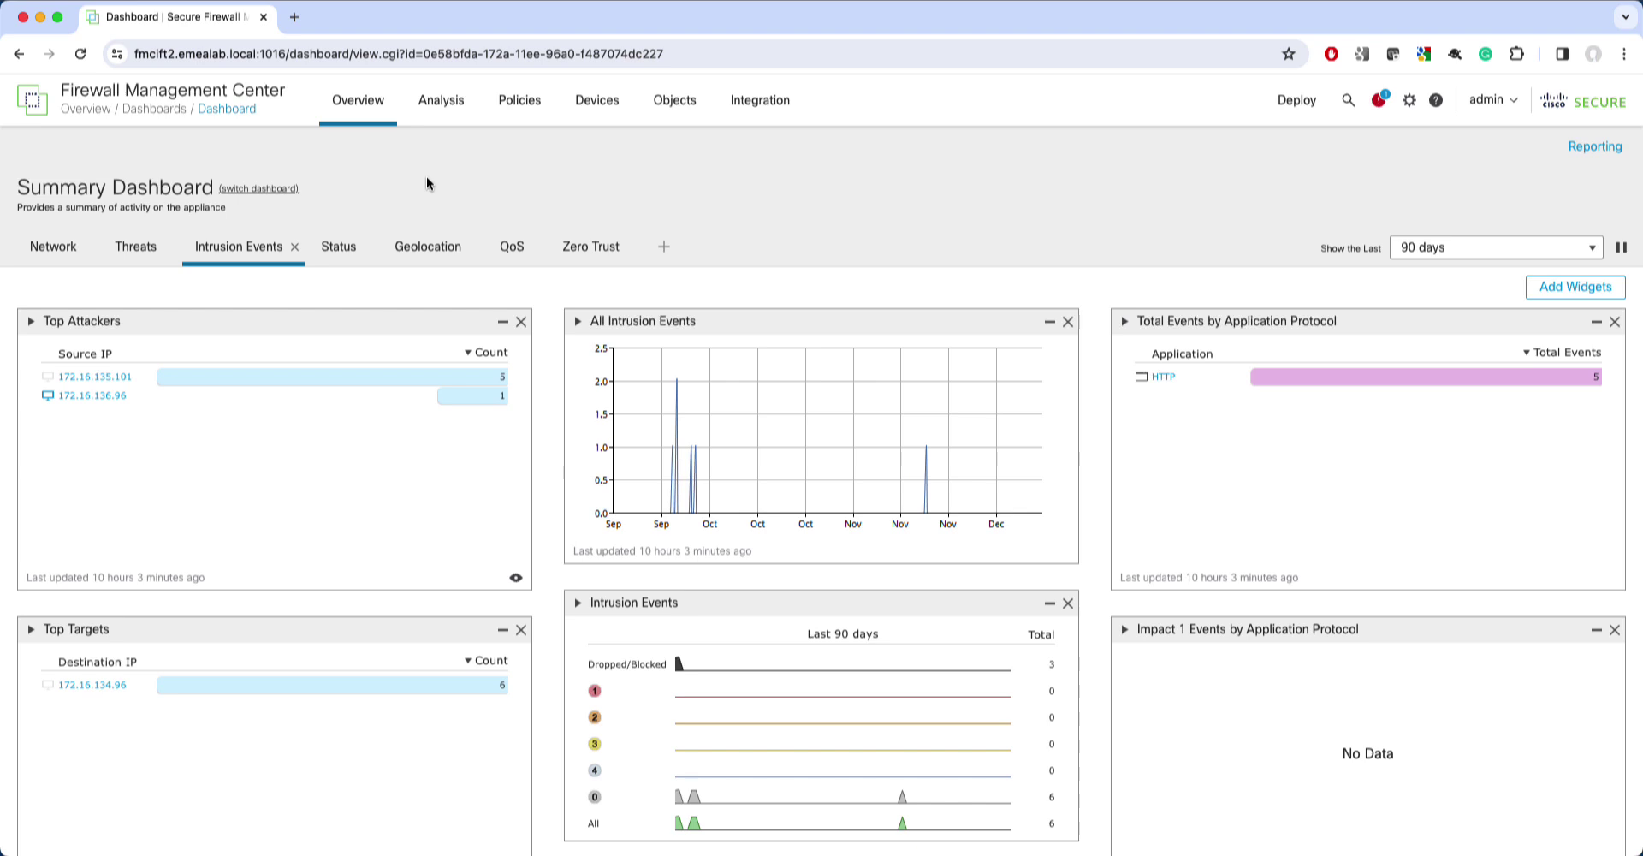
Go to Policies > Zero Trust Application and add a new policy.
mouse_move(519, 101)
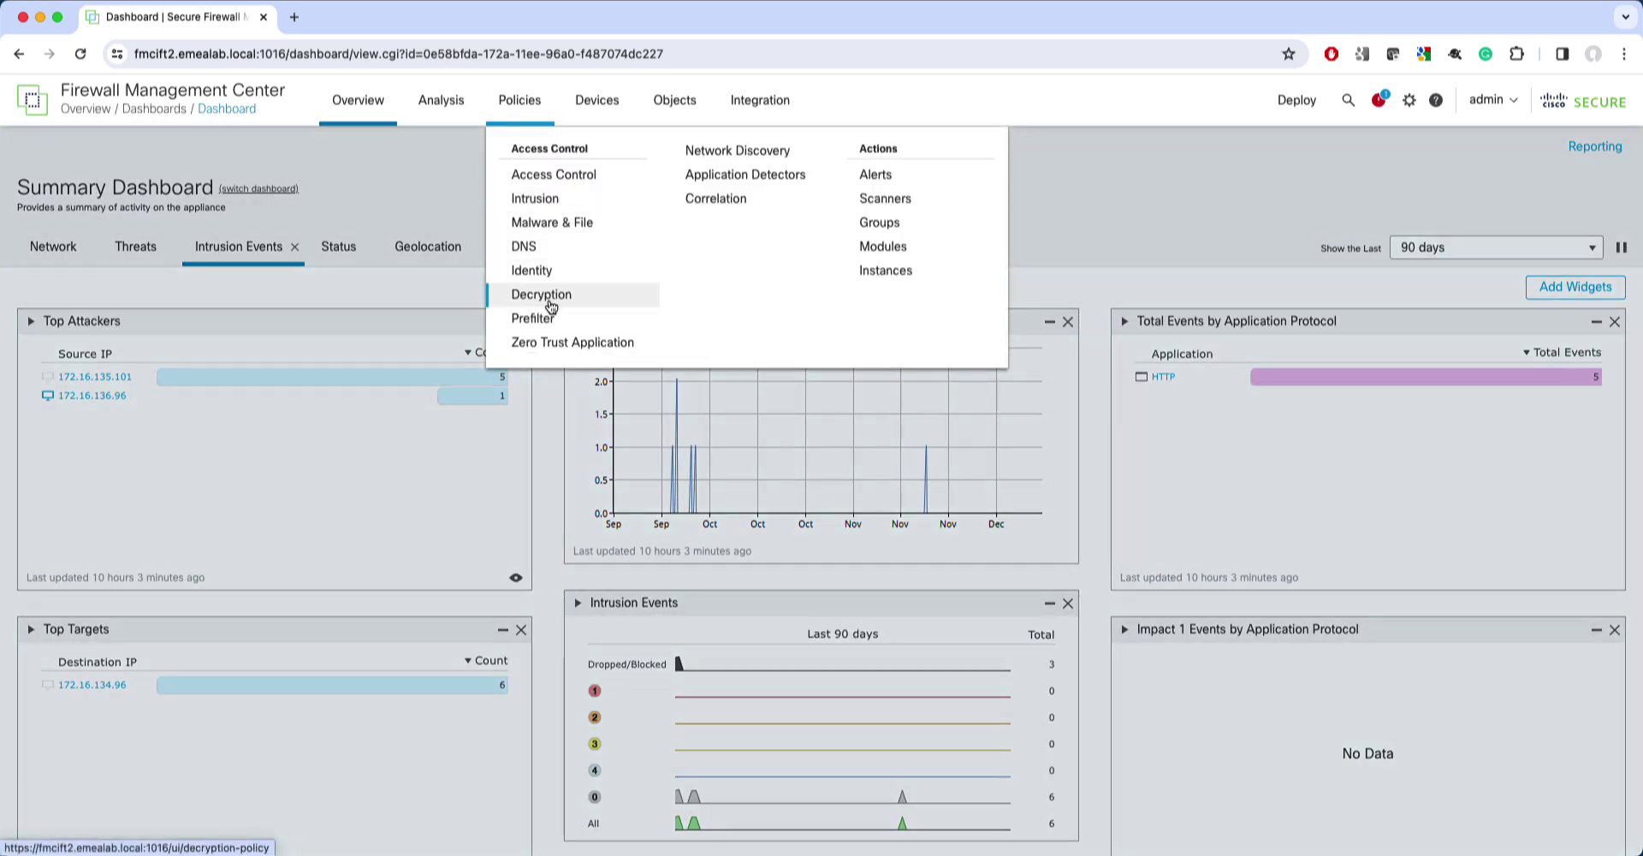
click(551, 341)
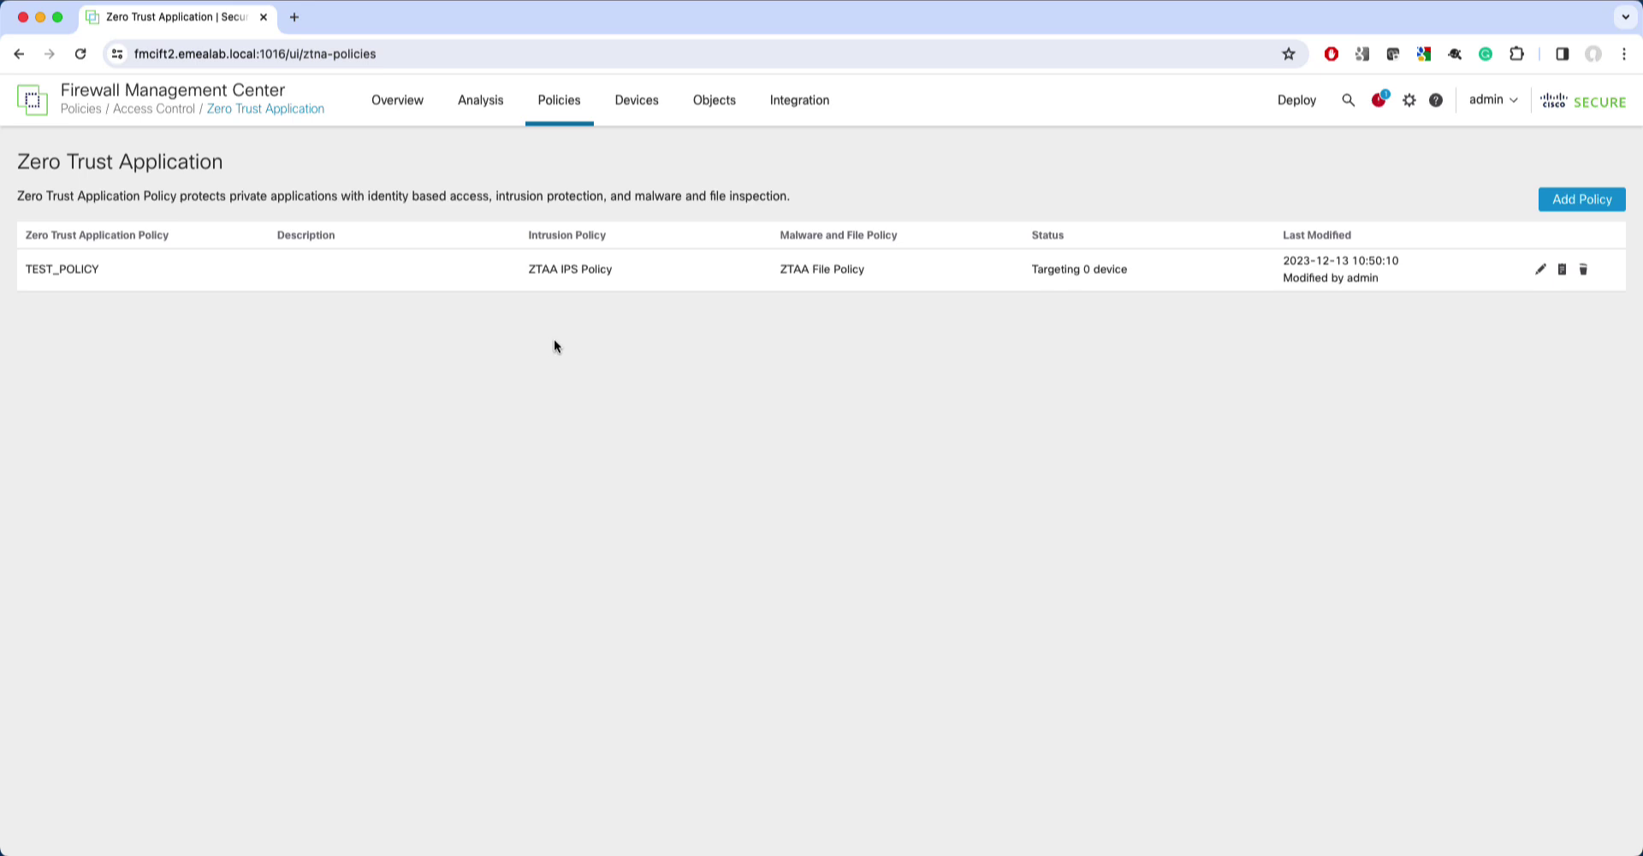
click(1563, 200)
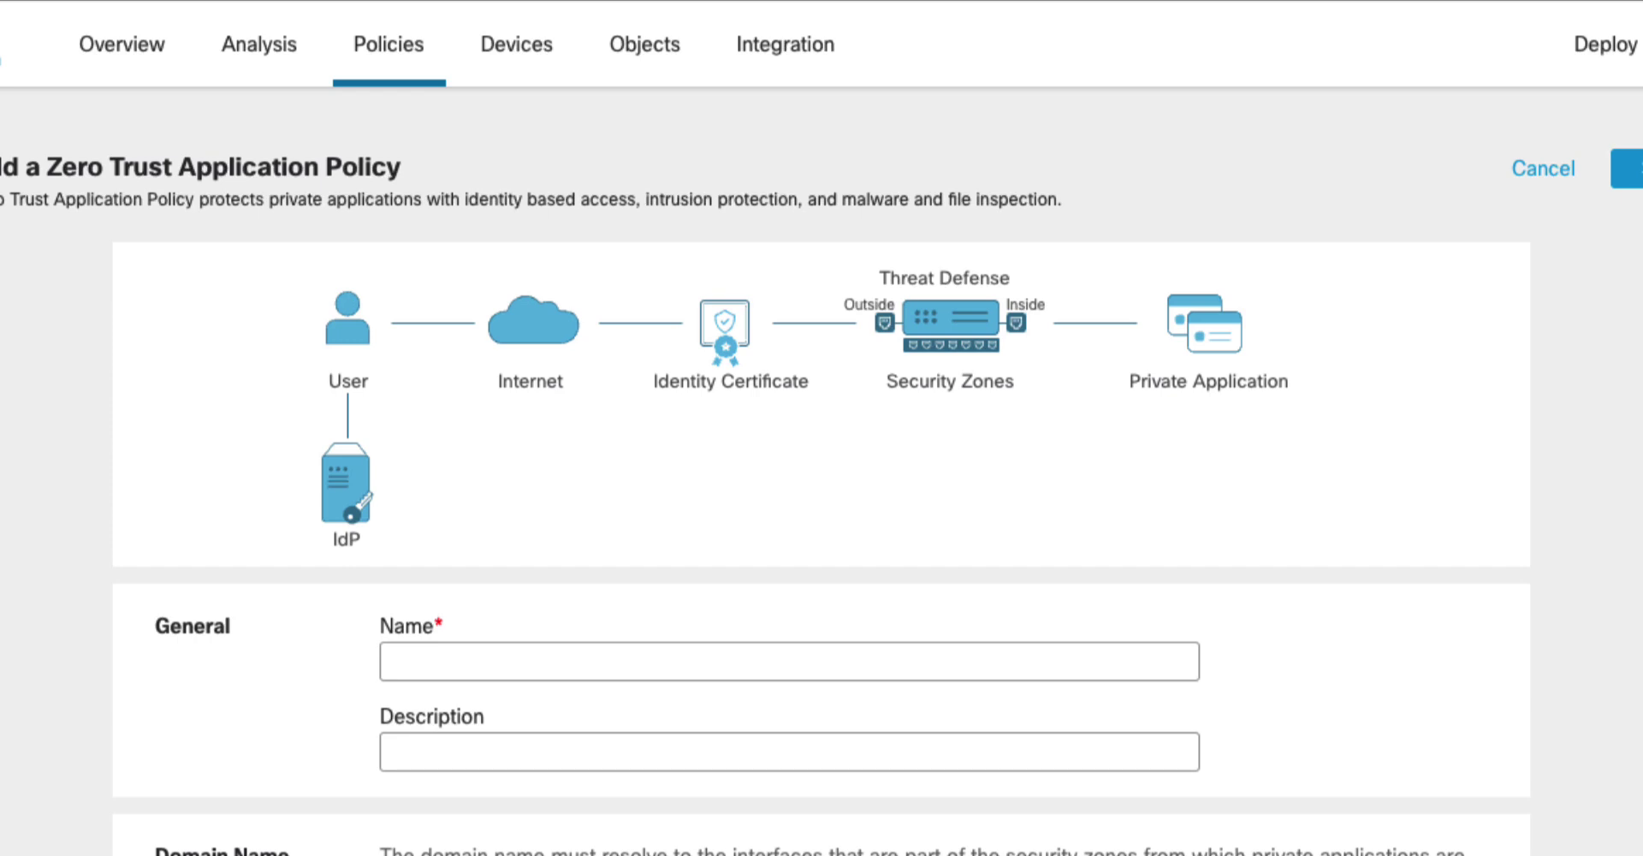
Enter name ZTA_Demo_Policy, description 'ZTA Clientless Access Demonstration' and domain ztna.emealab.local.
scroll(822, 535, down, 5)
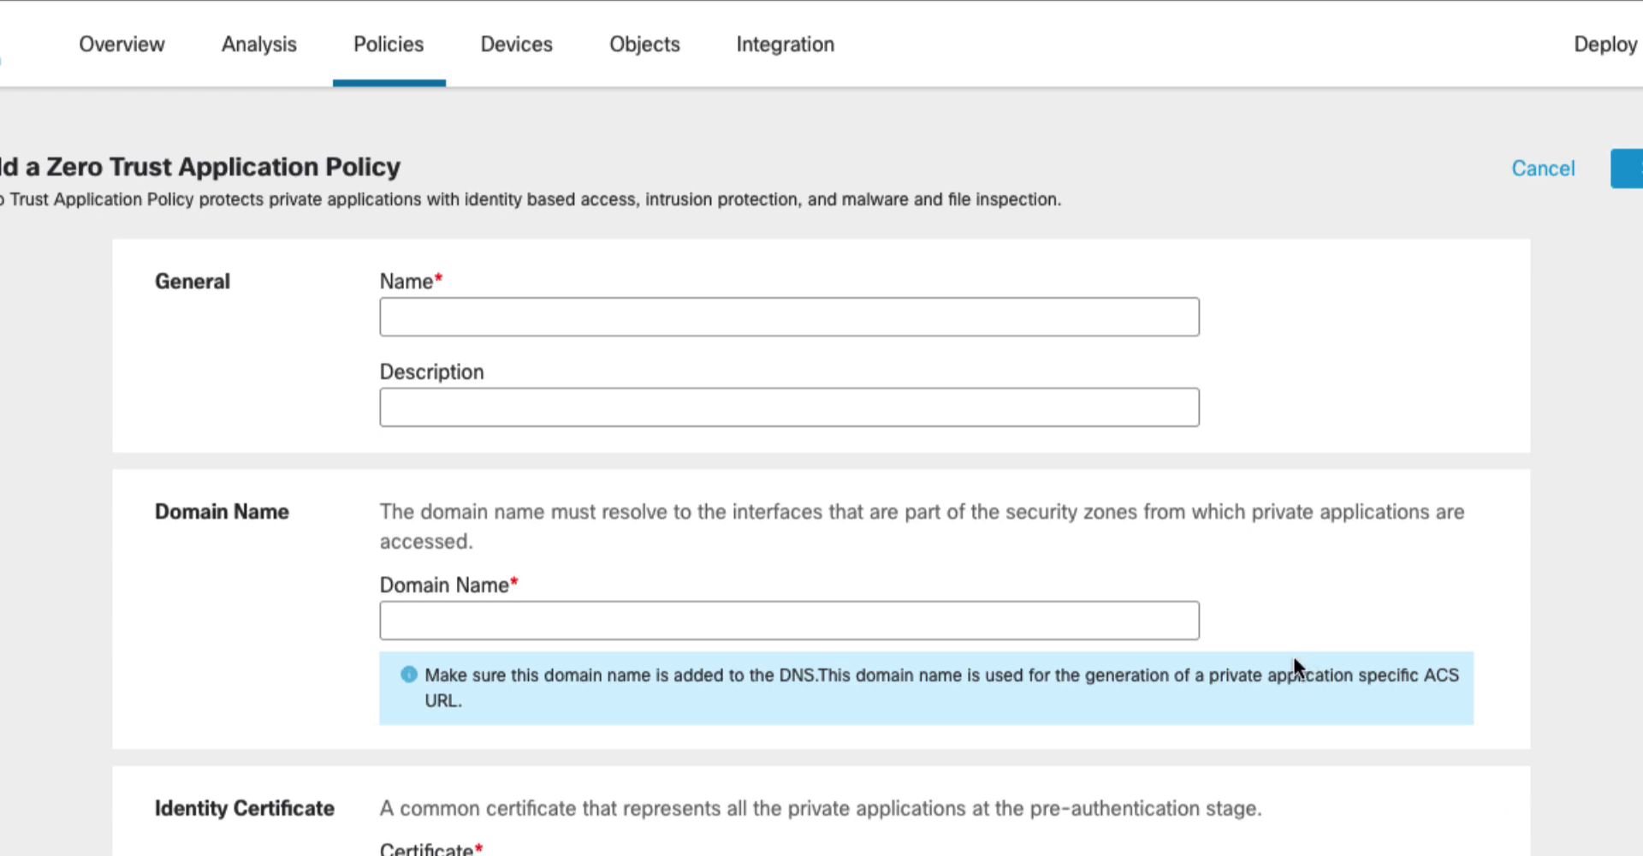
click(599, 317)
text(ZTA_Demo_Policy)
key(Tab)
text(ZTA Clientless Access Demonstration)
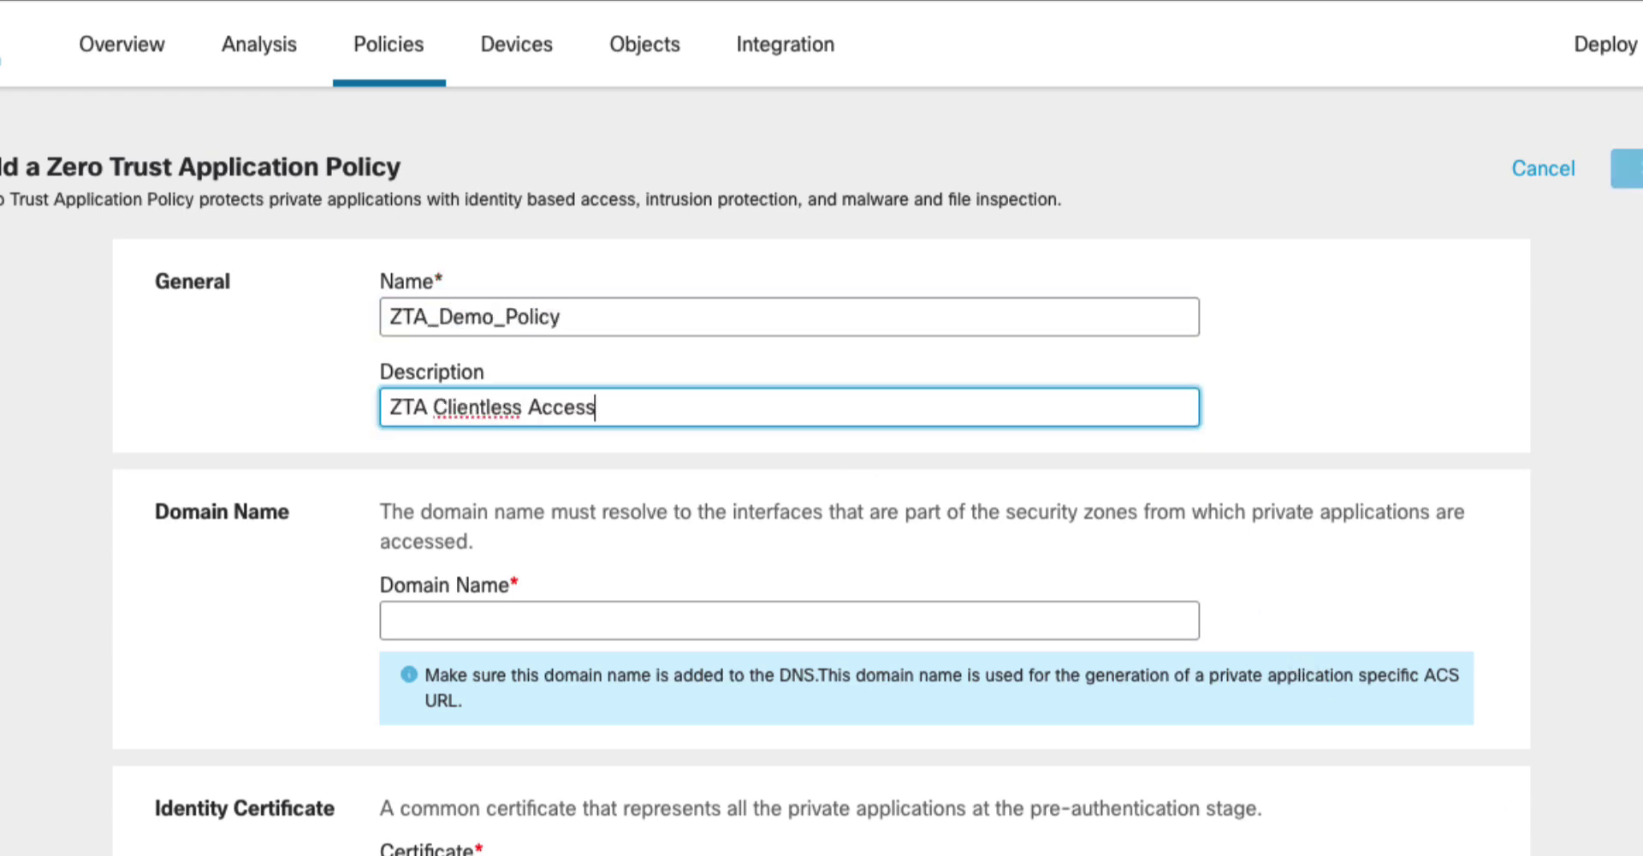
click(393, 619)
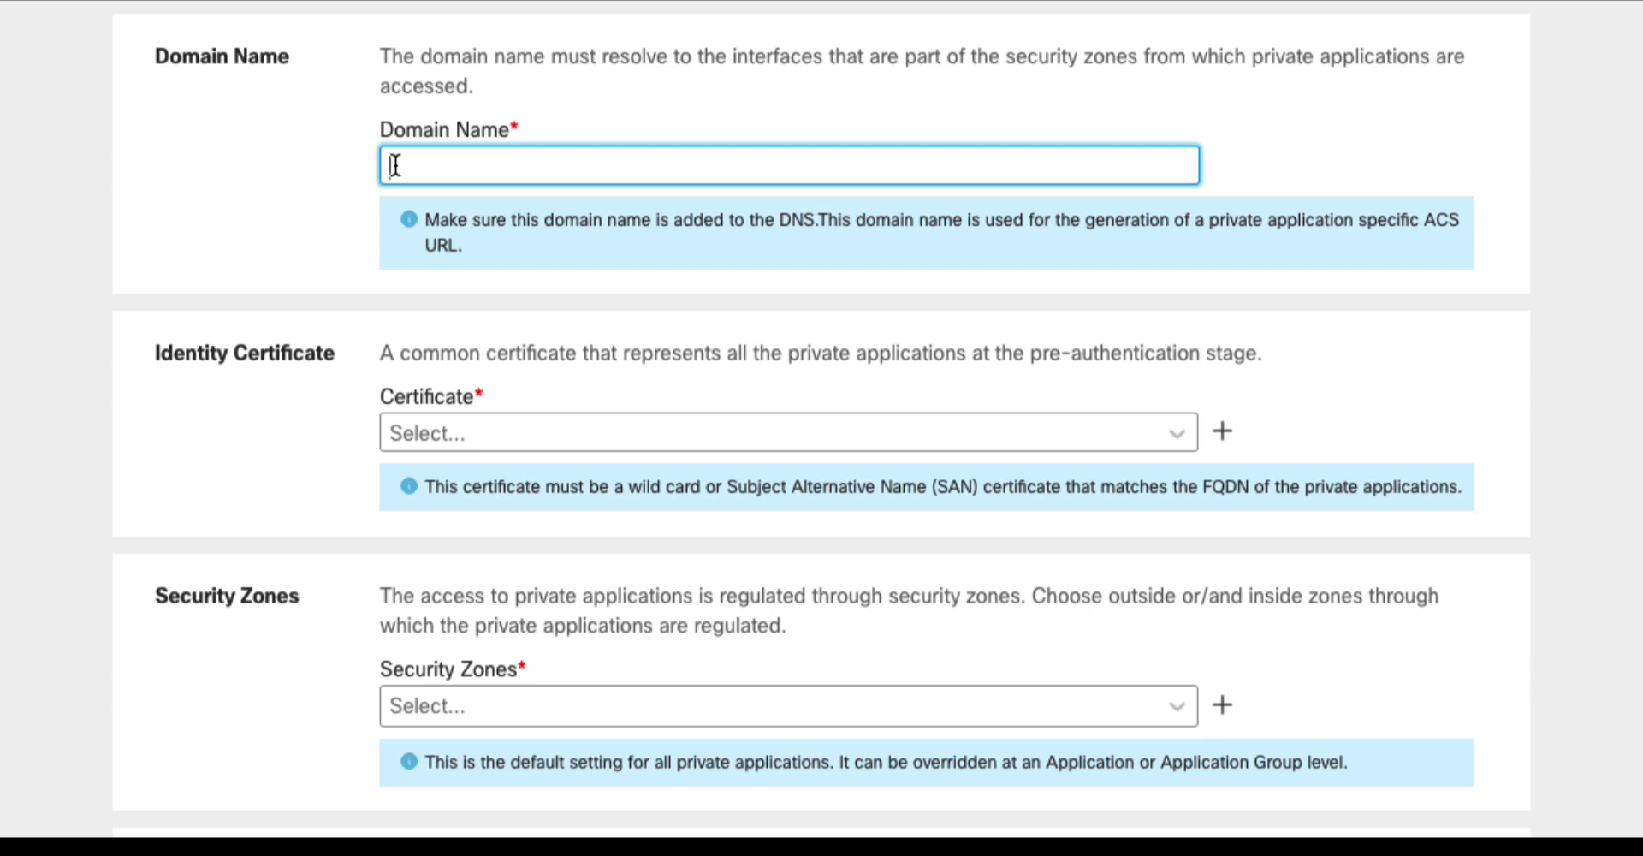
text(ztna.emealab.local)
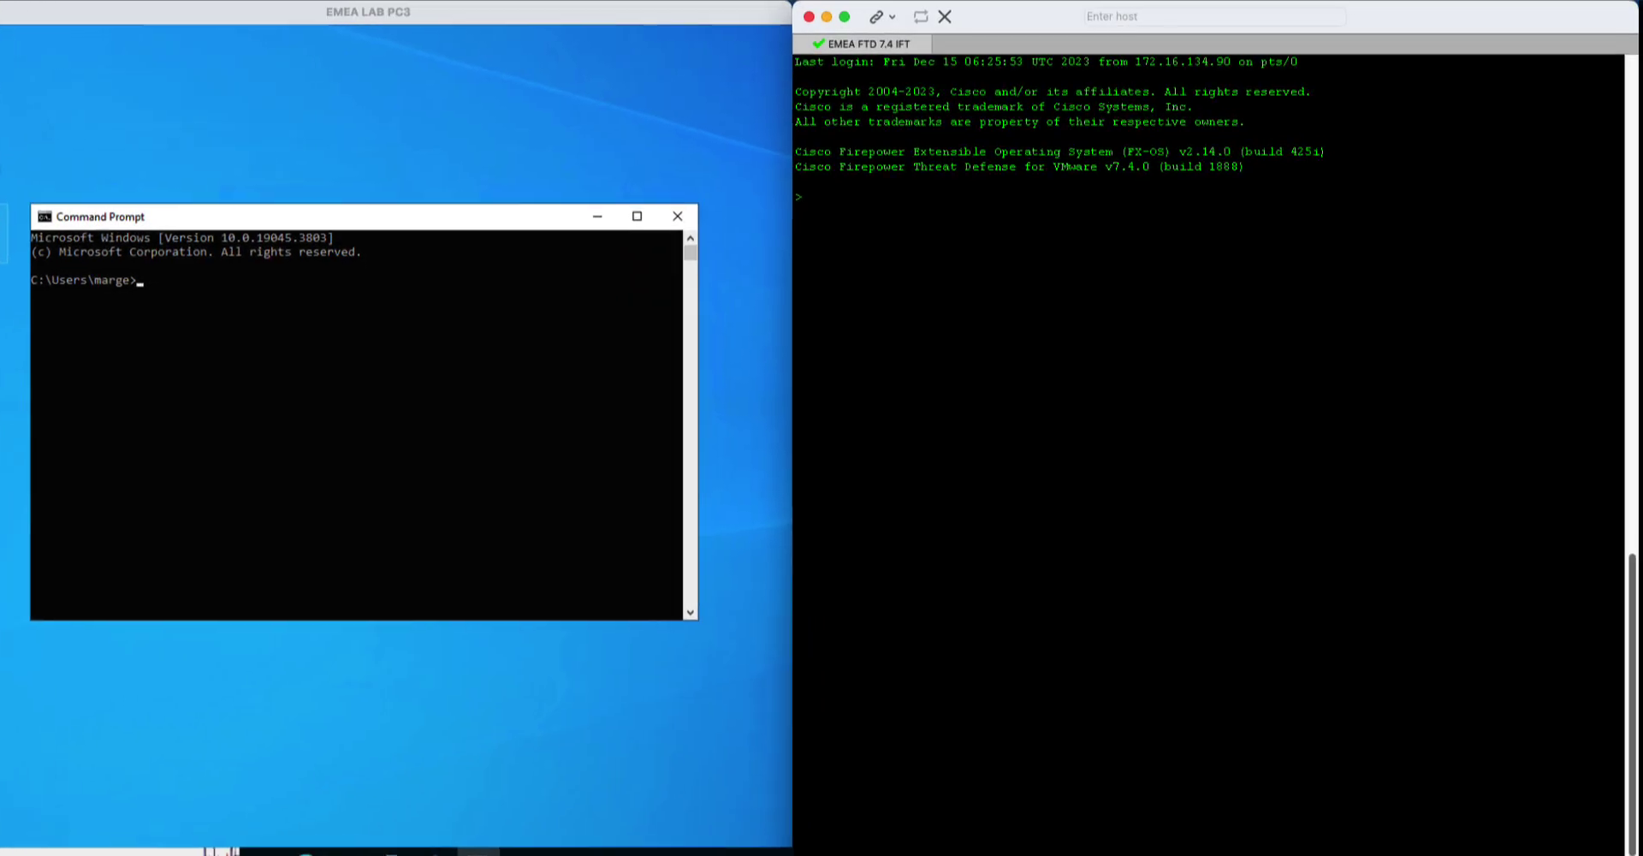
Run 'show ip' on the FTD console, then ping ztna.emealab.local from the remote PC.
text(show ip)
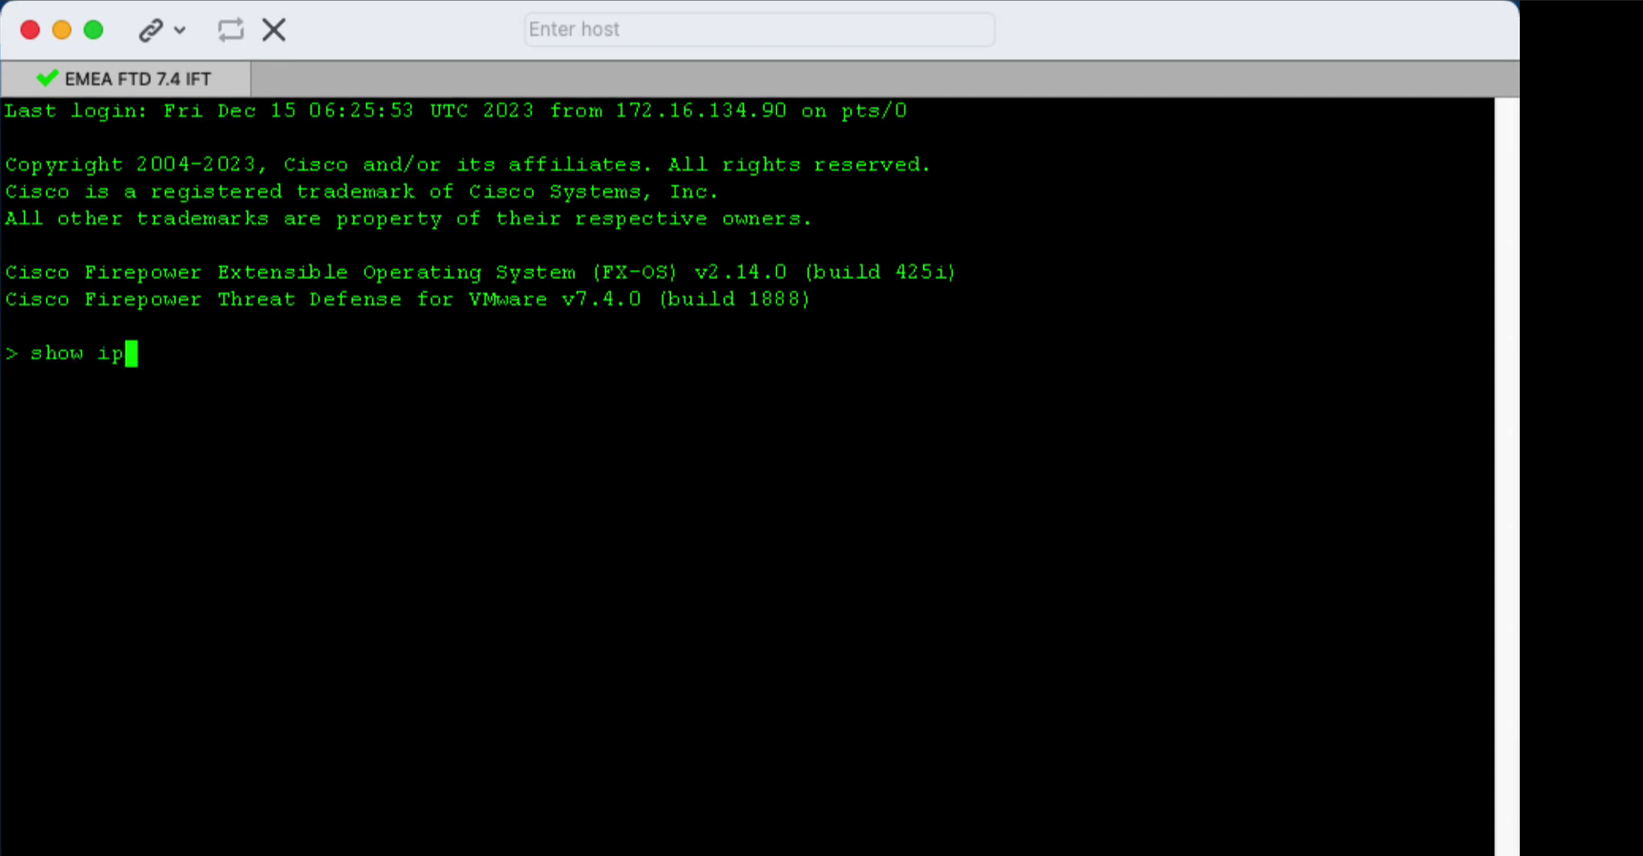
key(Return)
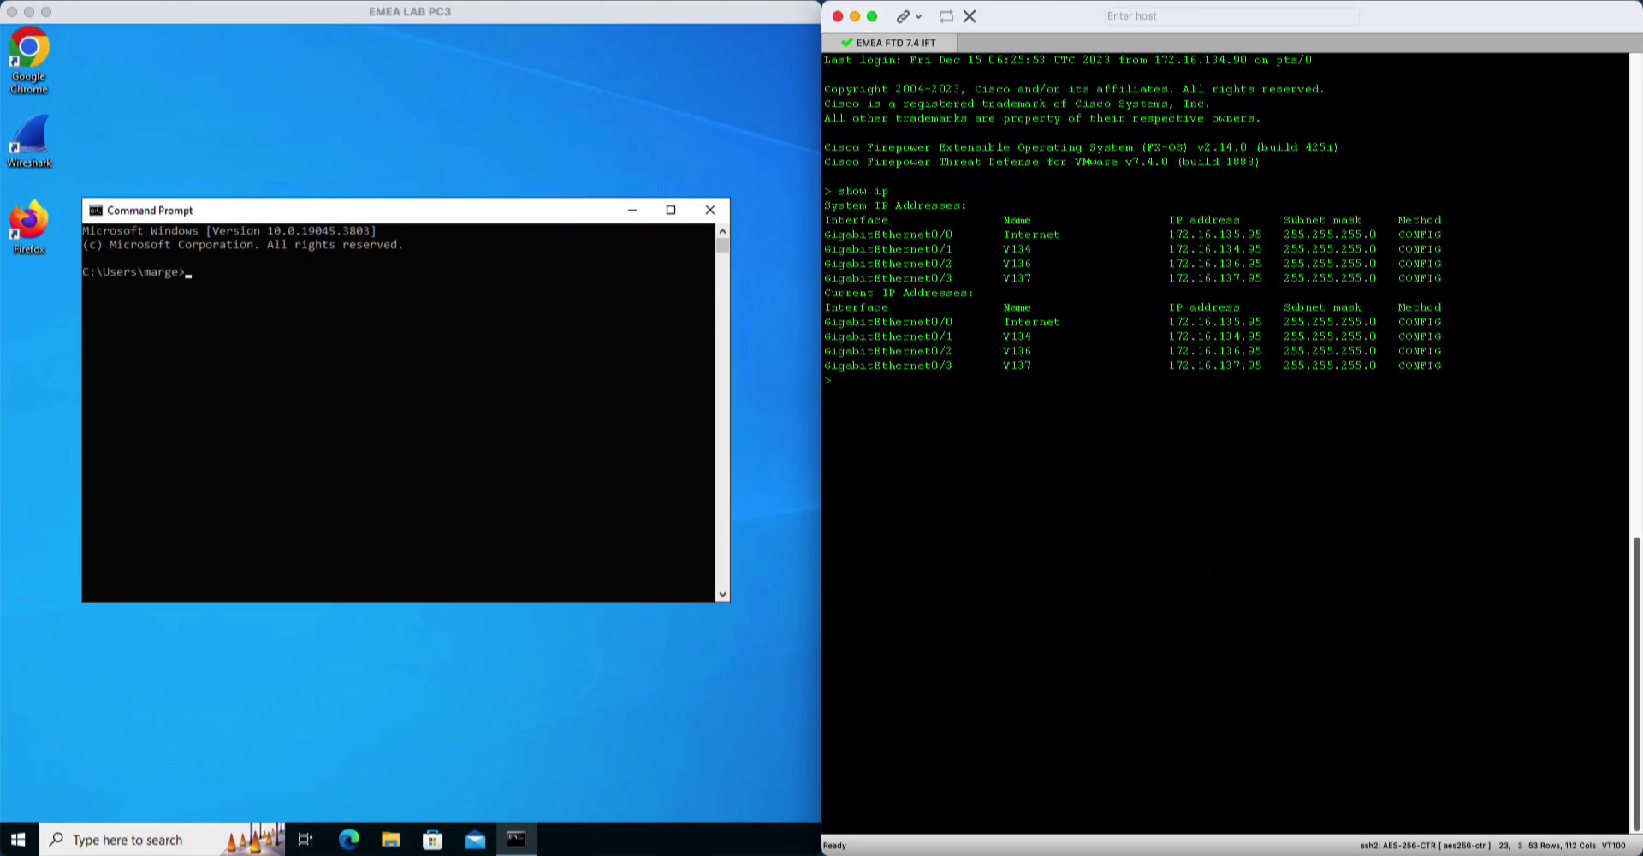
click(202, 272)
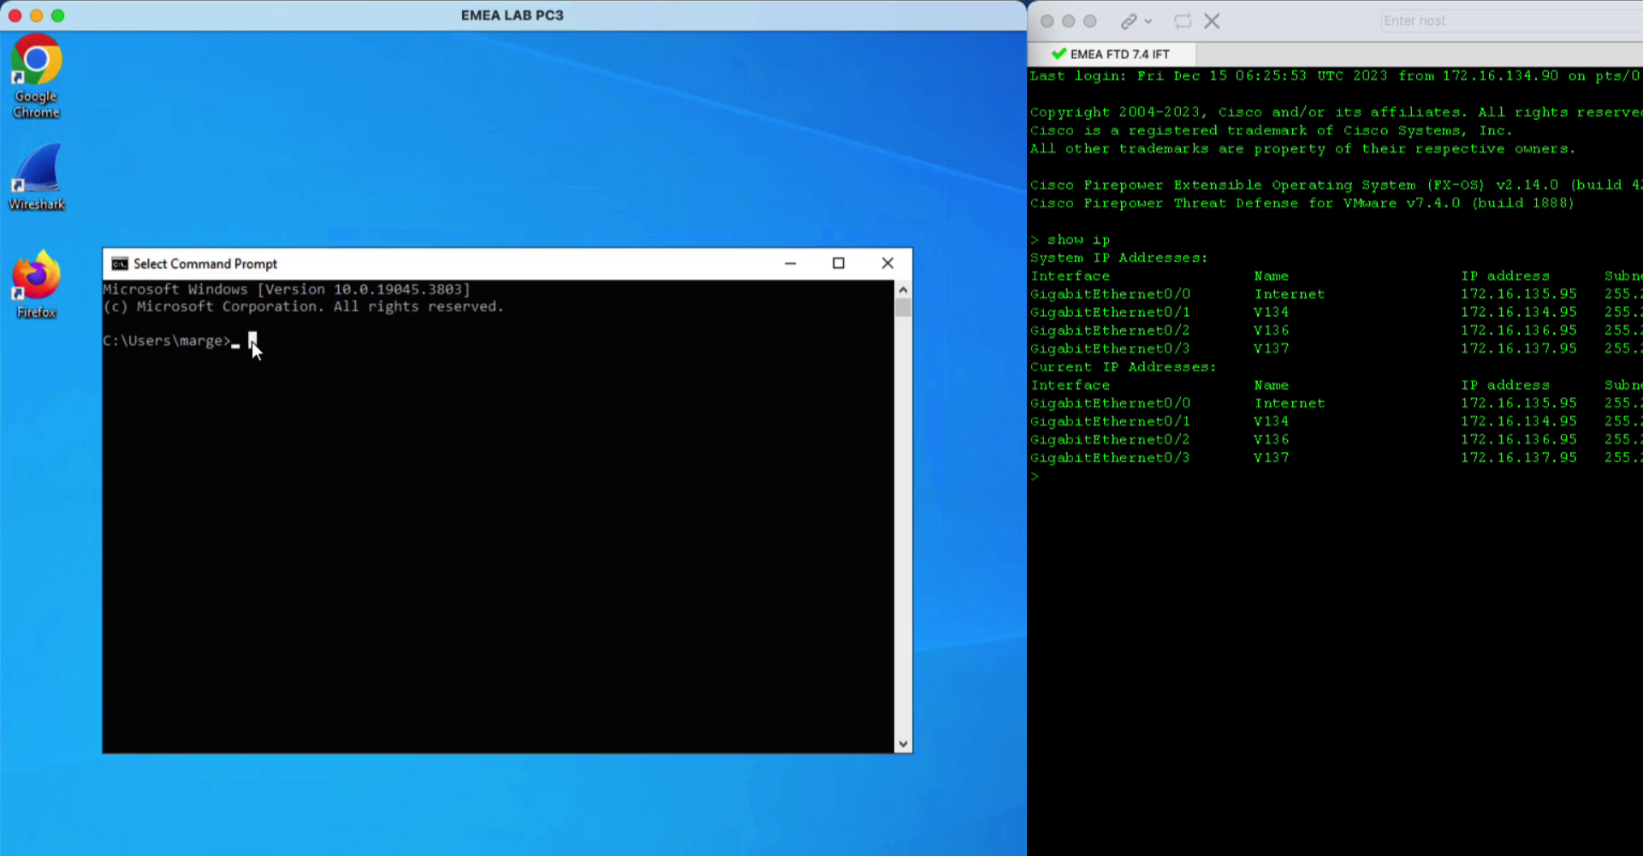
text(ping ztna.emealab.local)
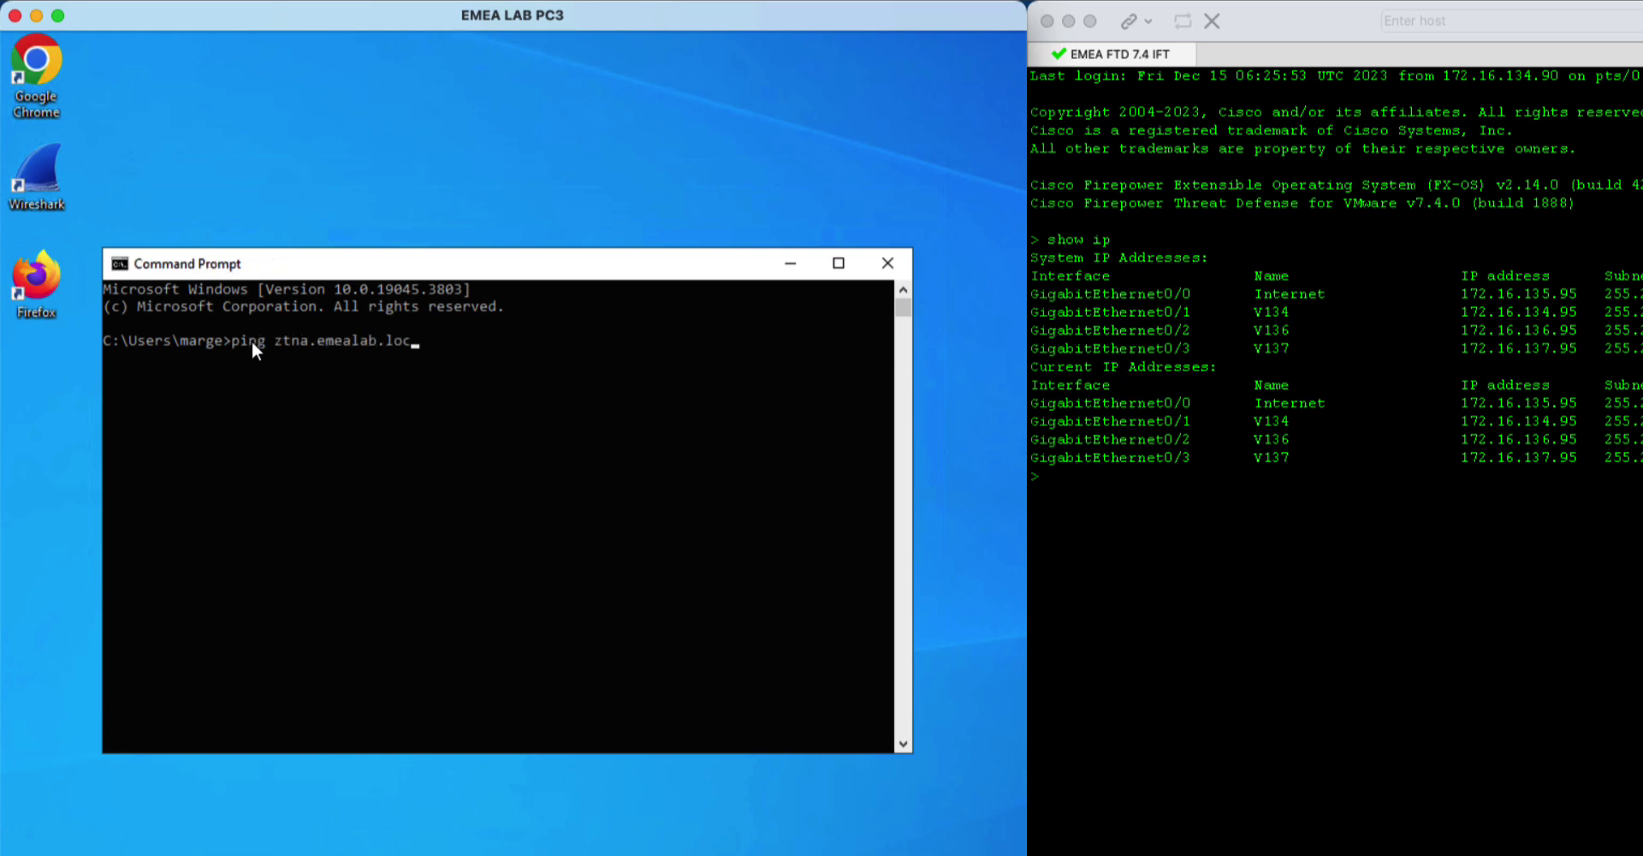
key(Return)
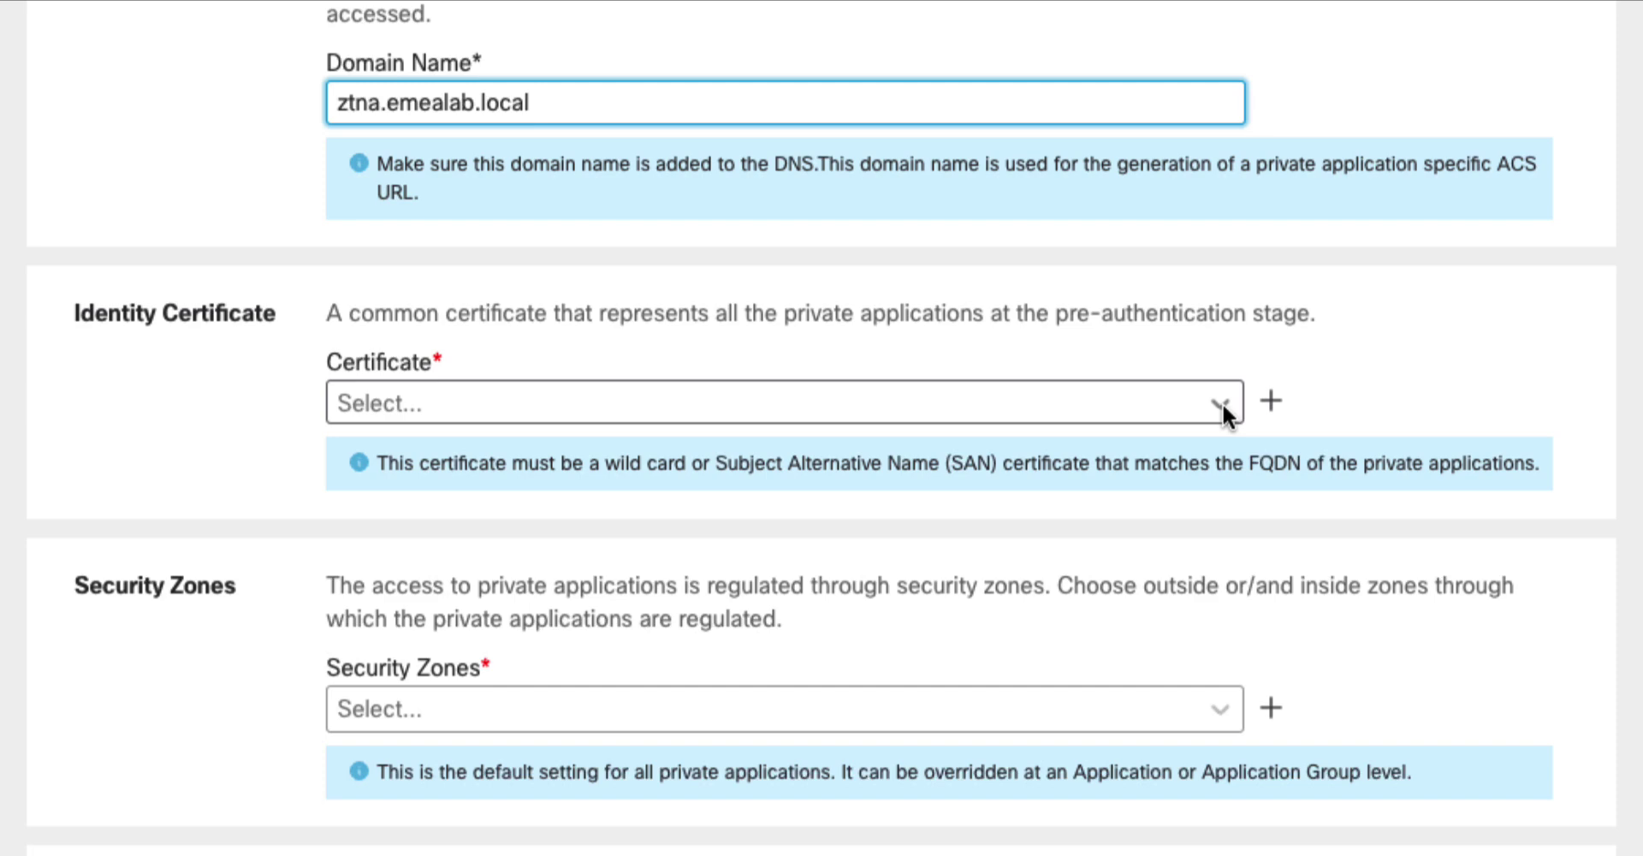
Choose ZTA-Pre-Auth-Certificate from the Identity Certificate list.
click(1222, 402)
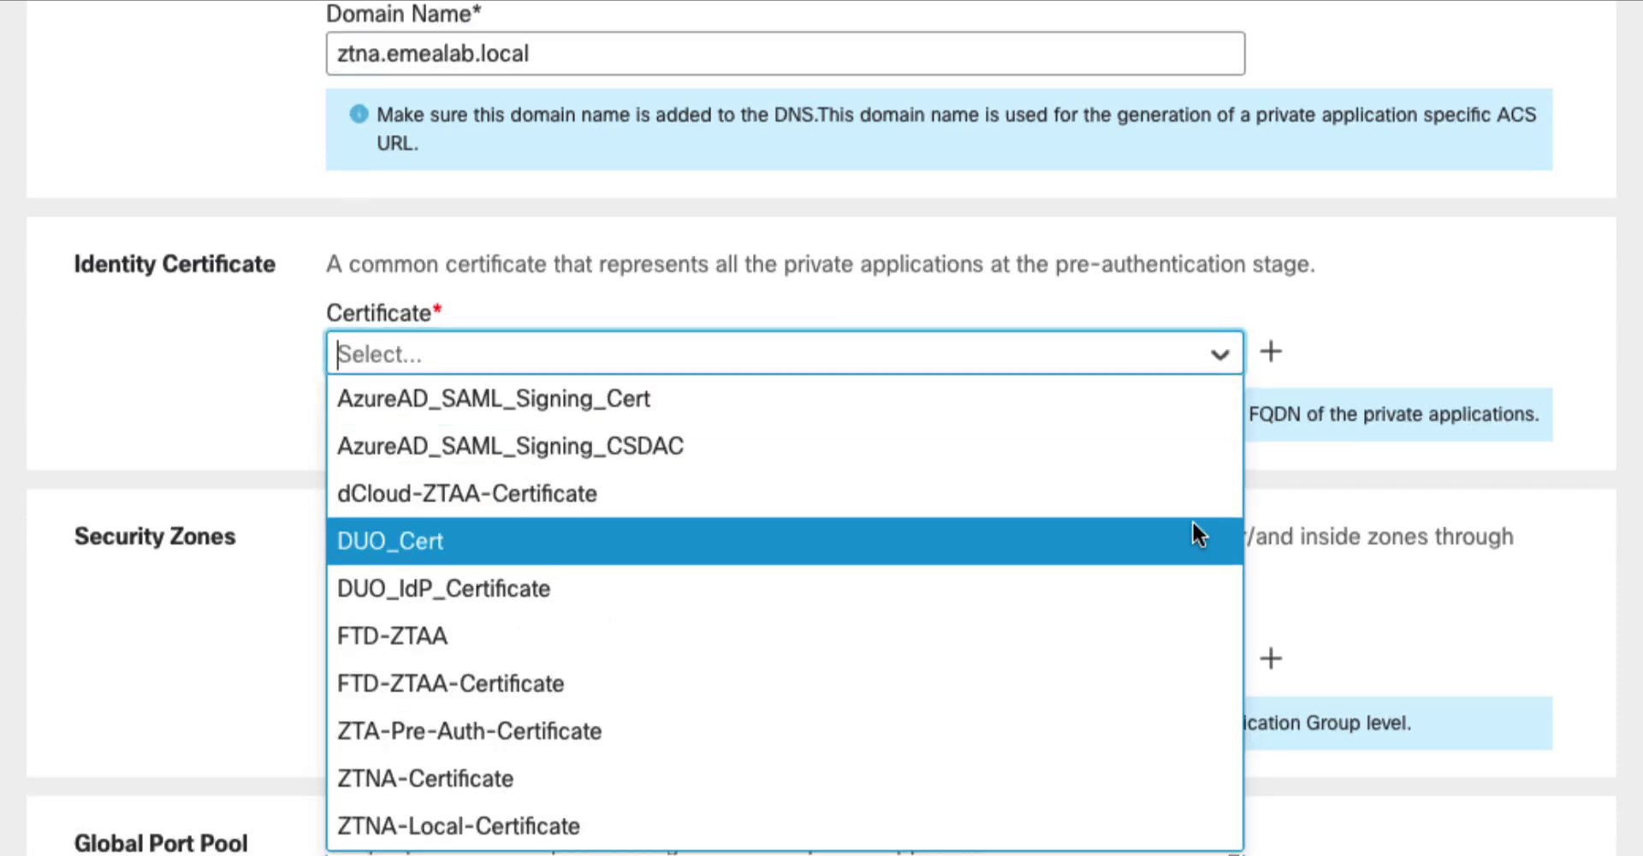
click(1160, 733)
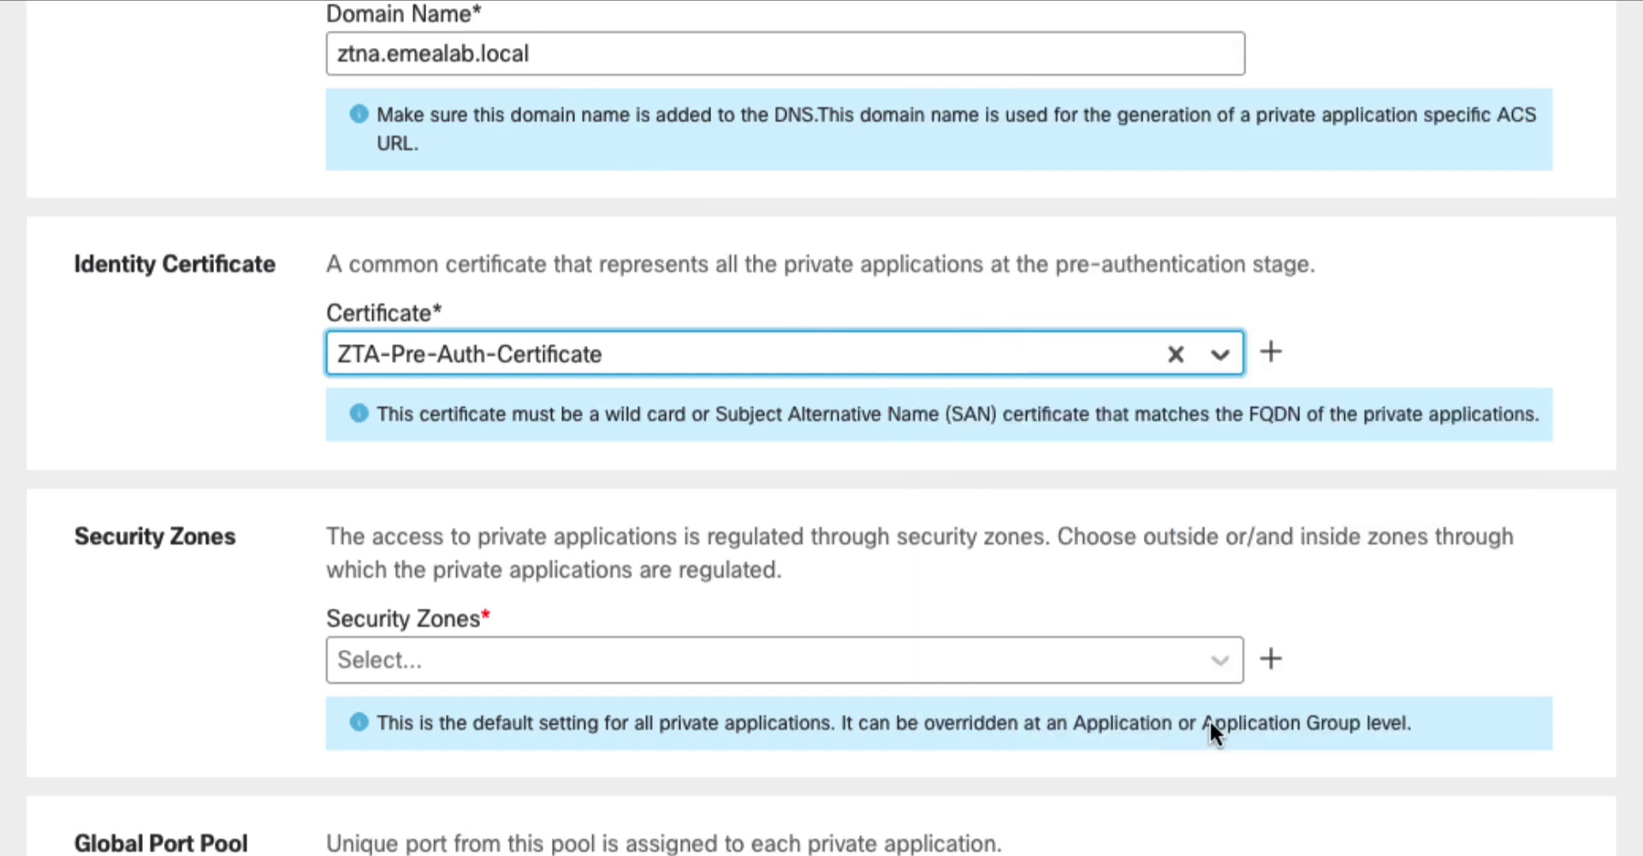
scroll(1205, 754, down, 5)
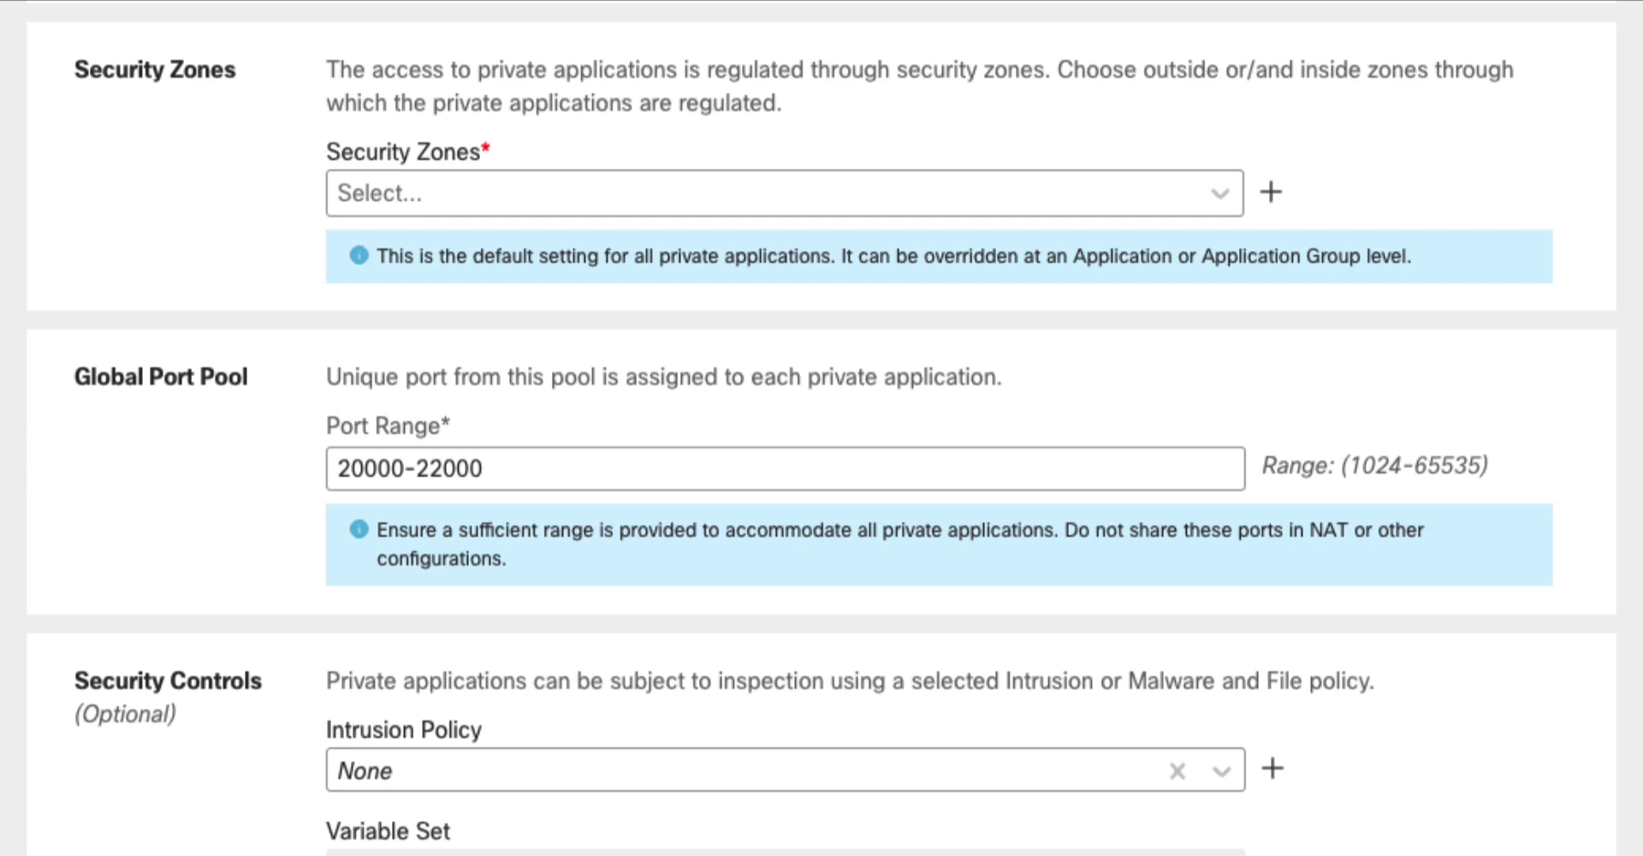
Assign zone Internet plus ZTAA IPS Policy, ZTAA-Variable-Set and ZTAA File Policy, then save.
click(1230, 190)
click(1155, 272)
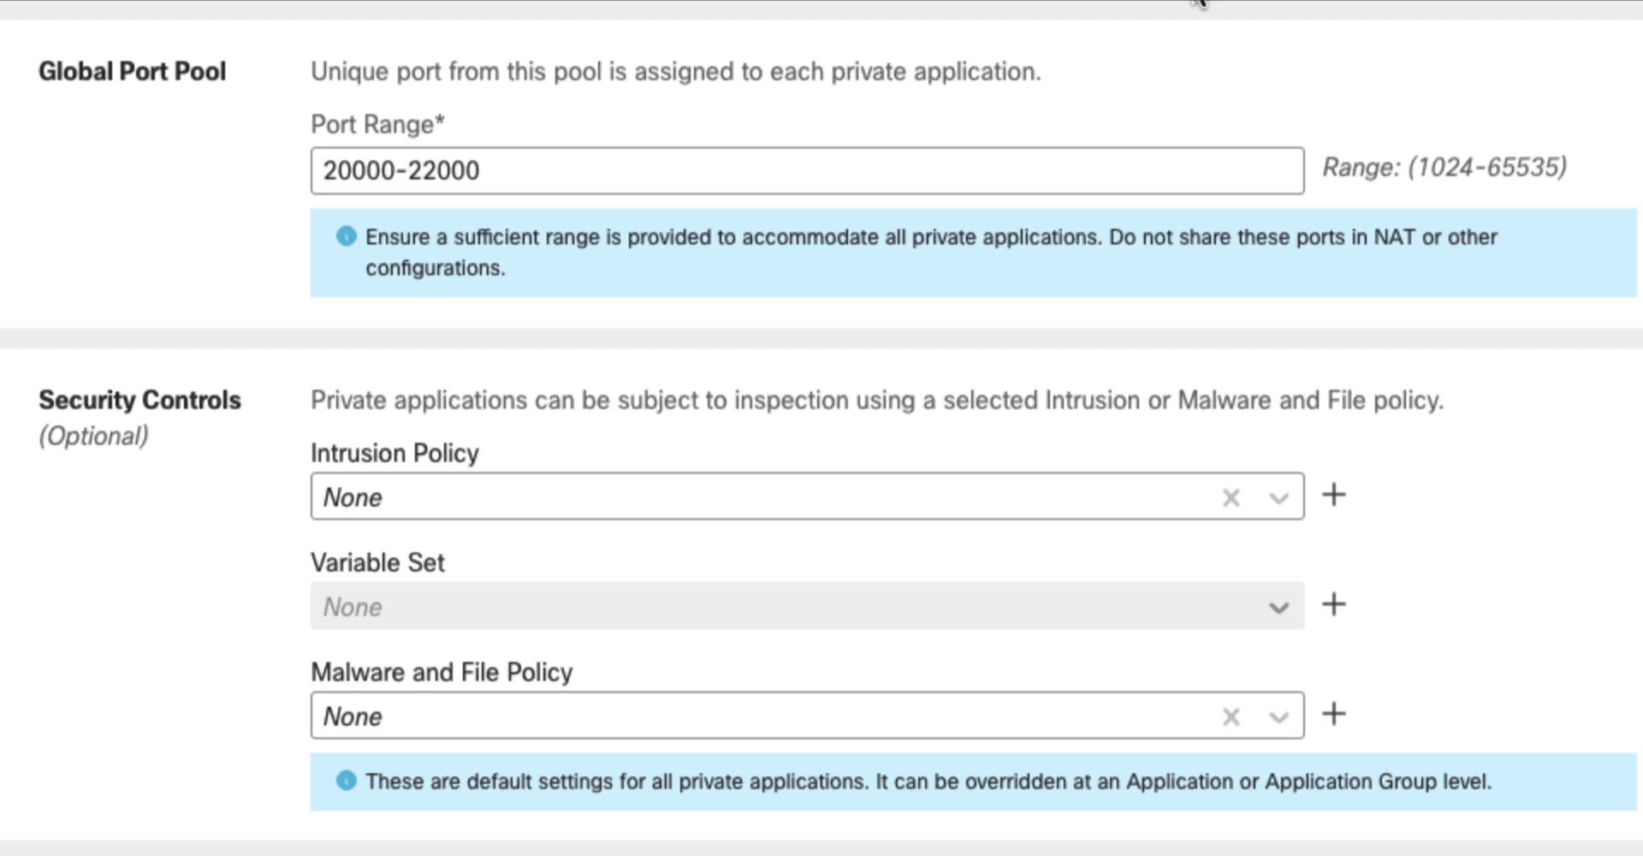
click(1035, 481)
click(1041, 449)
click(1012, 611)
click(1000, 753)
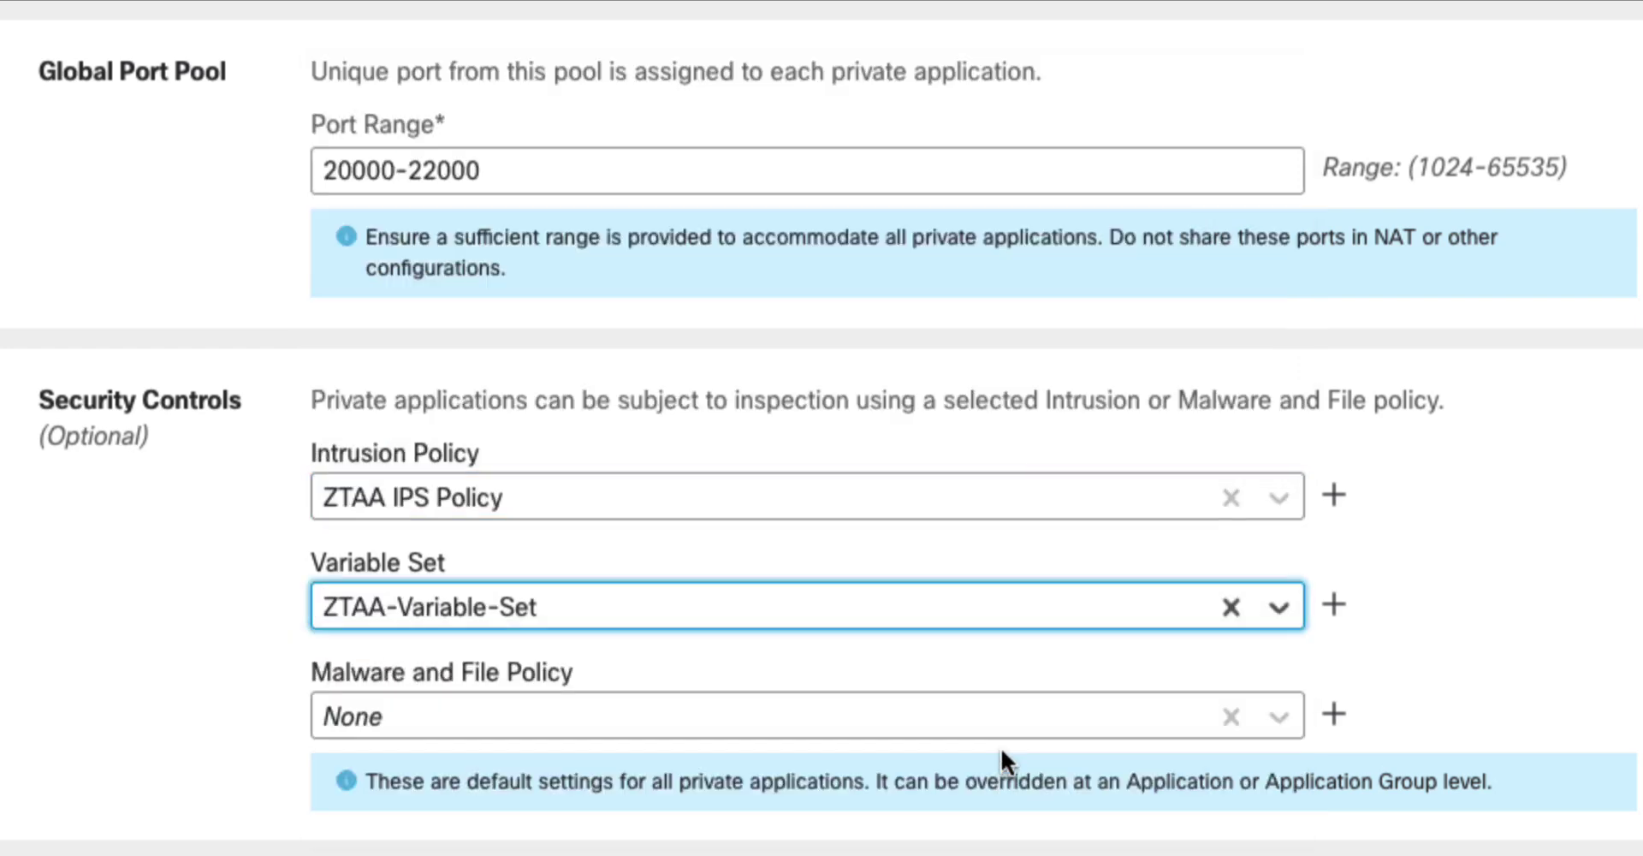
click(999, 732)
click(998, 805)
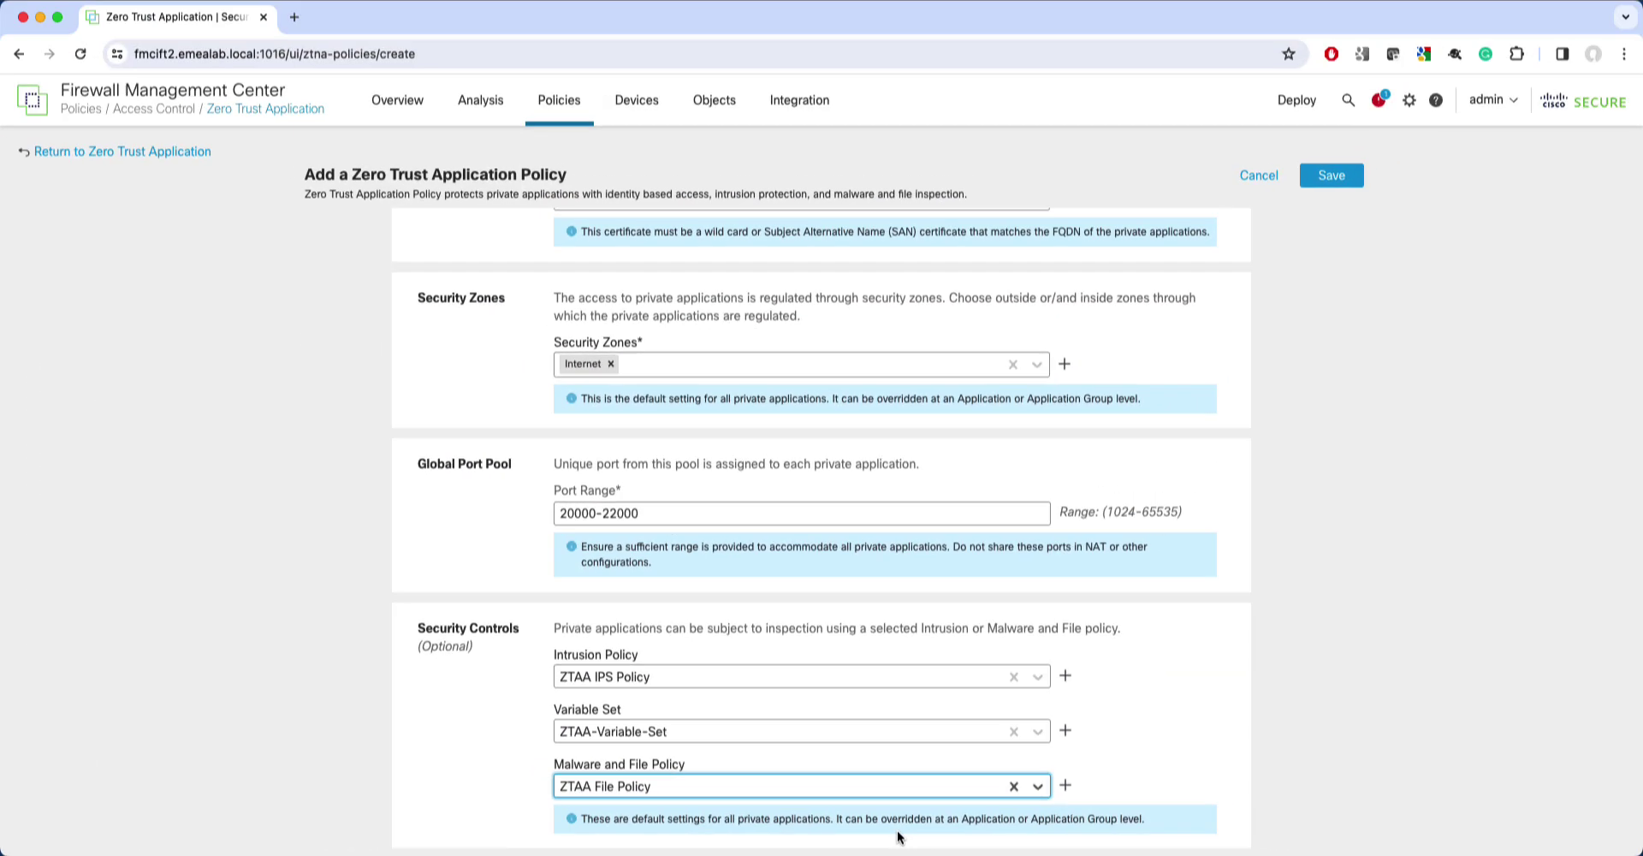
click(1346, 182)
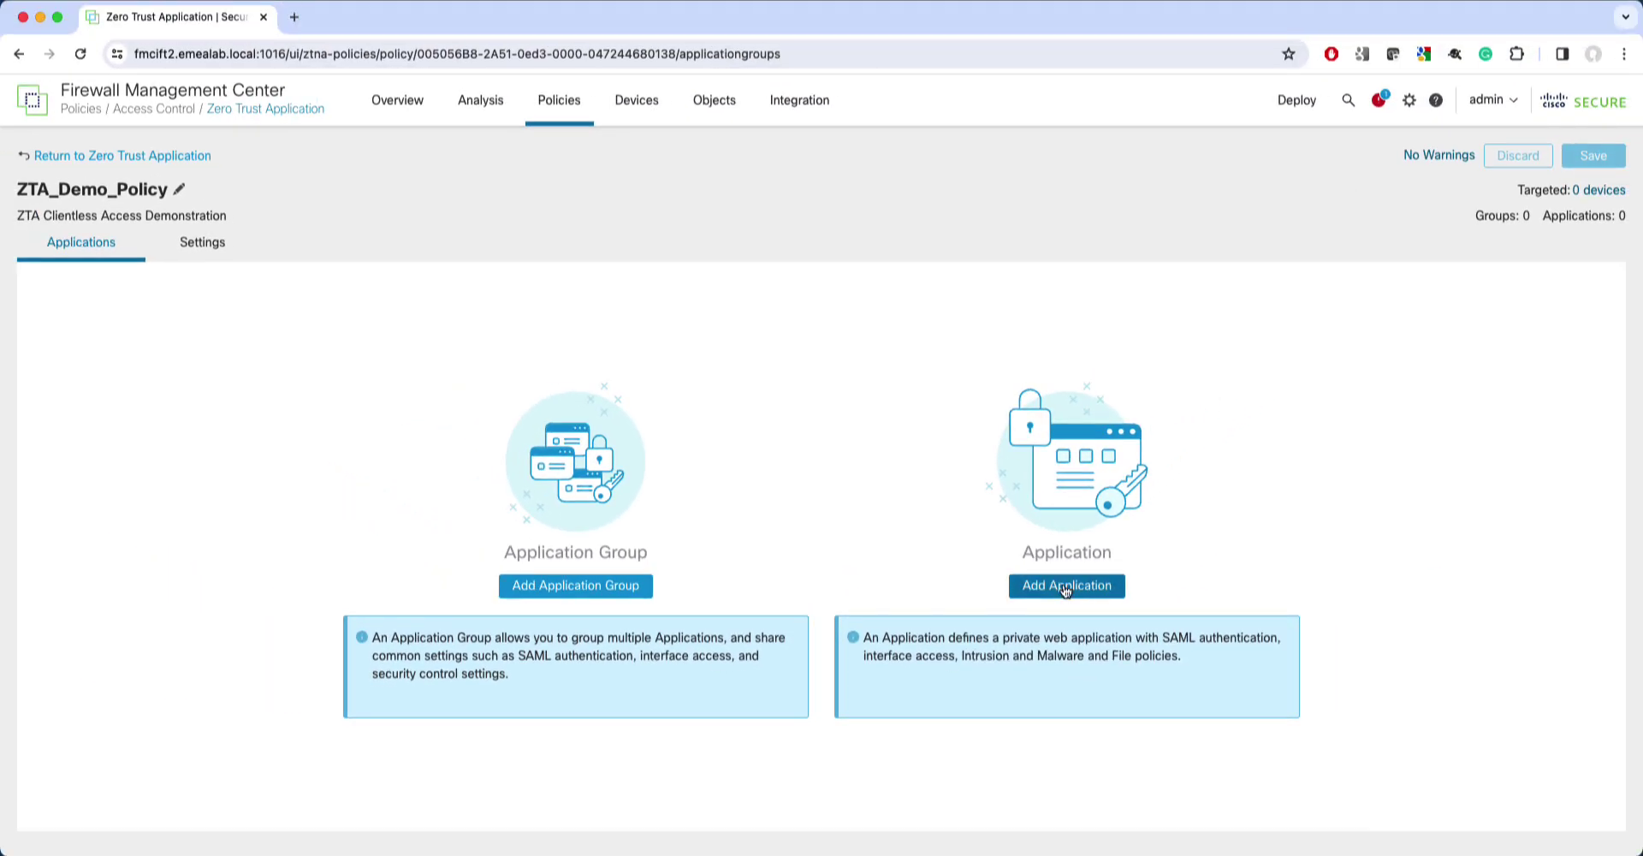
click(1065, 589)
click(514, 249)
text(CSDAC)
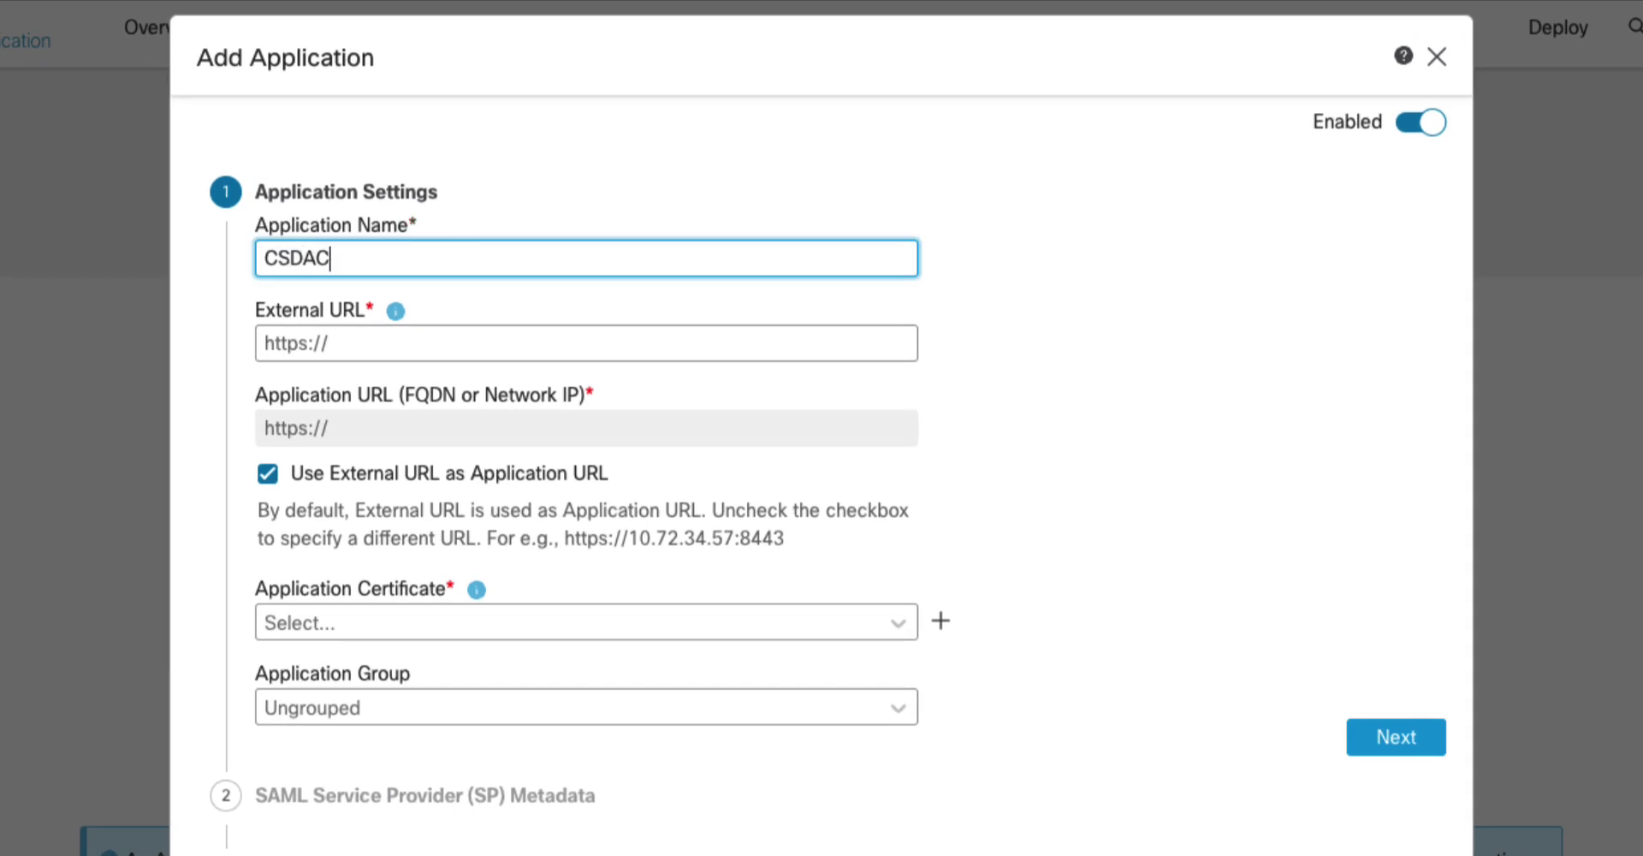
text(_UI_ZTA_Access)
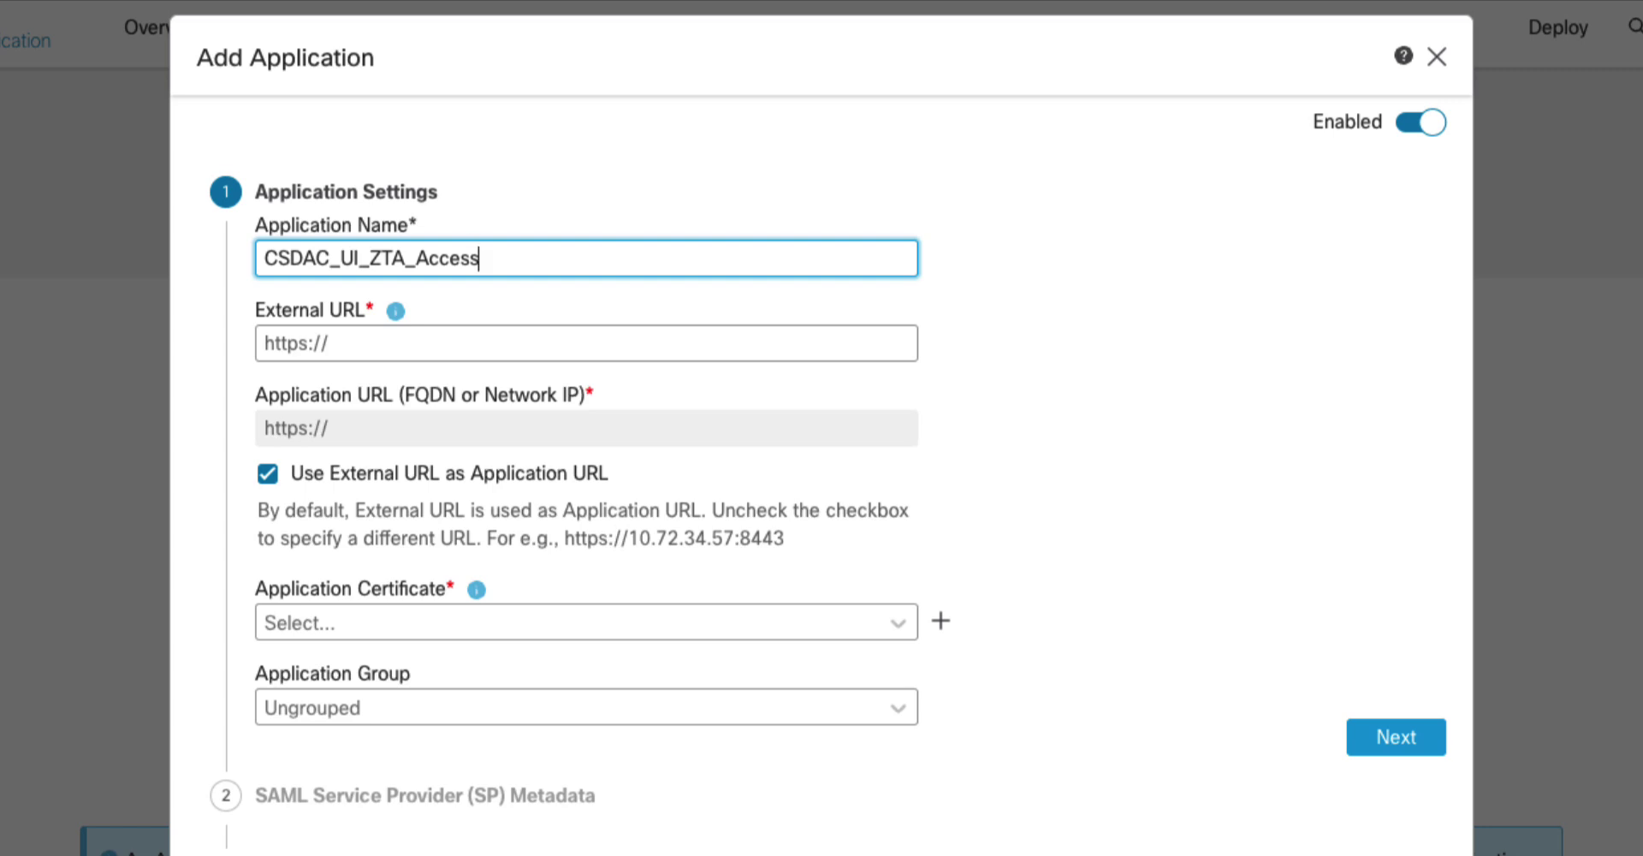
click(370, 347)
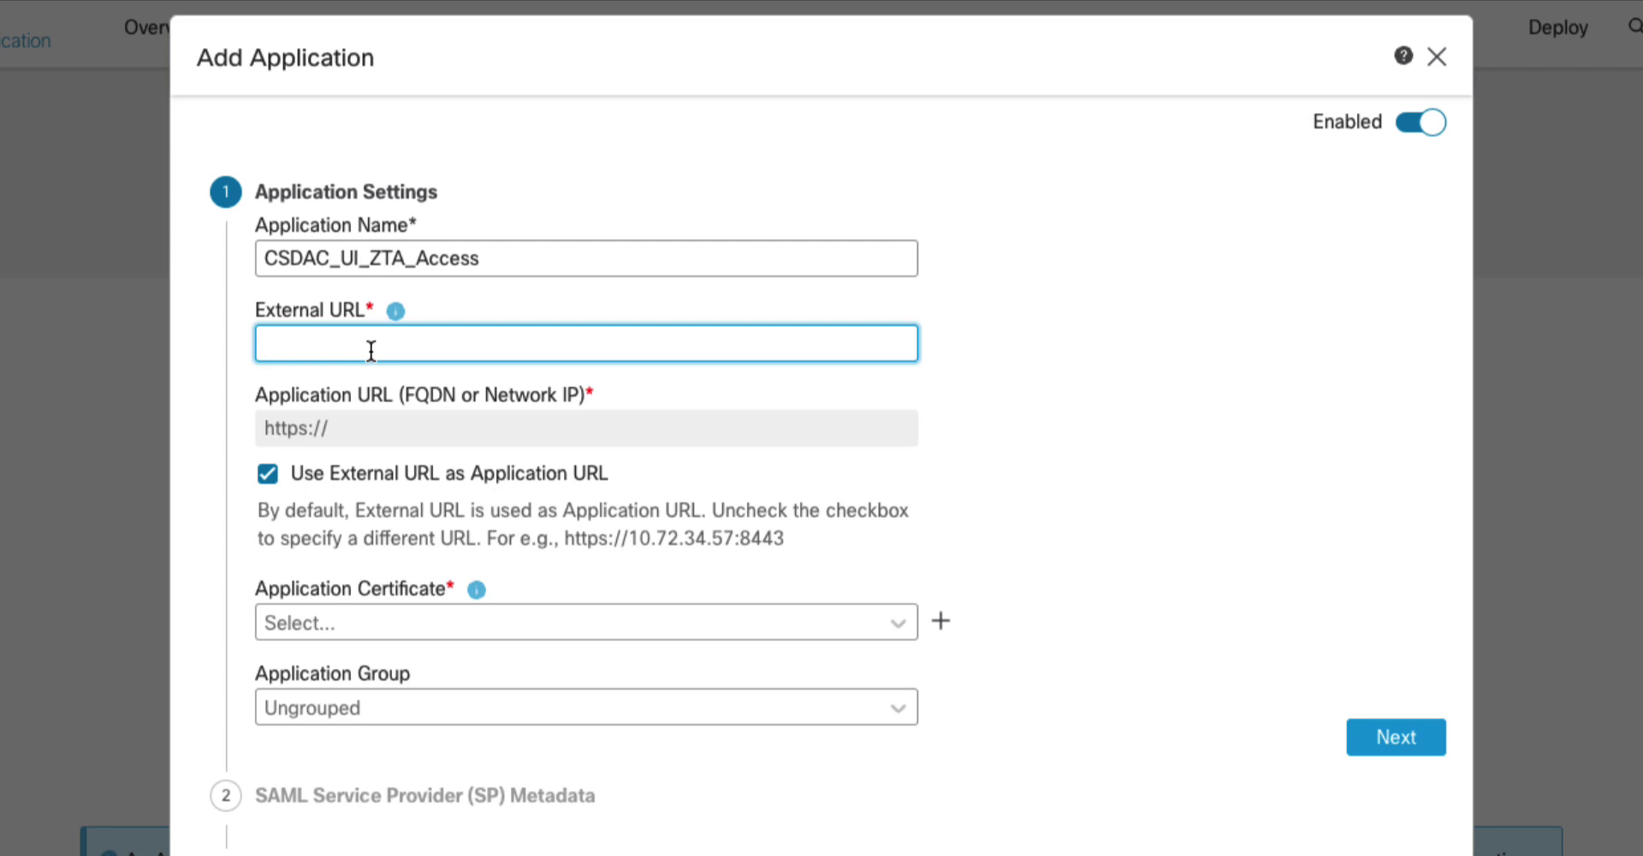
text(https://csdac.e)
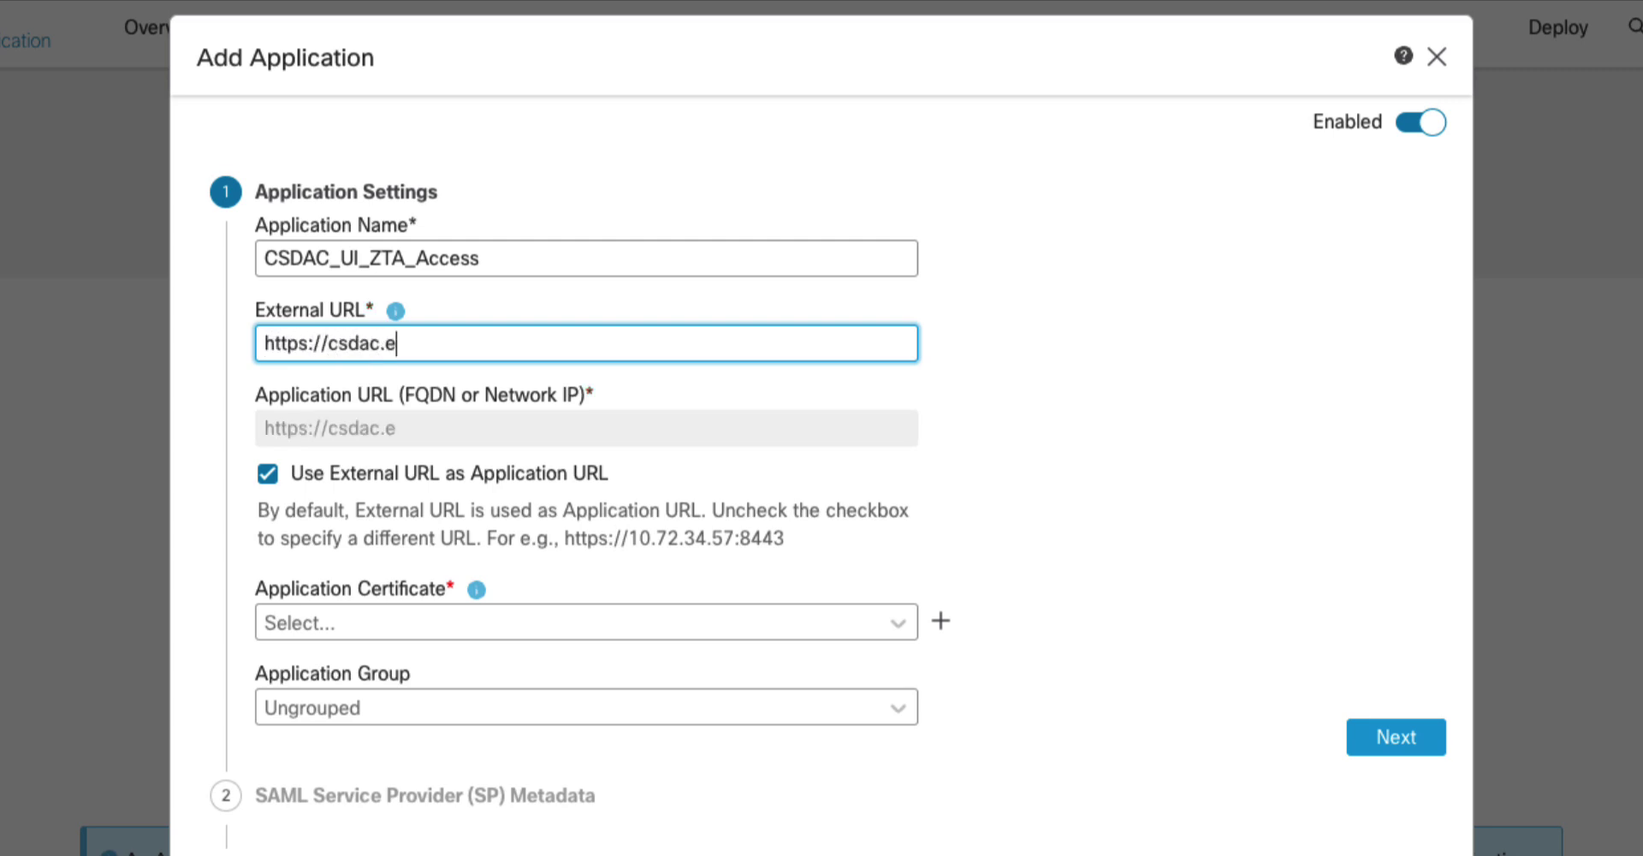
text(mealab.local)
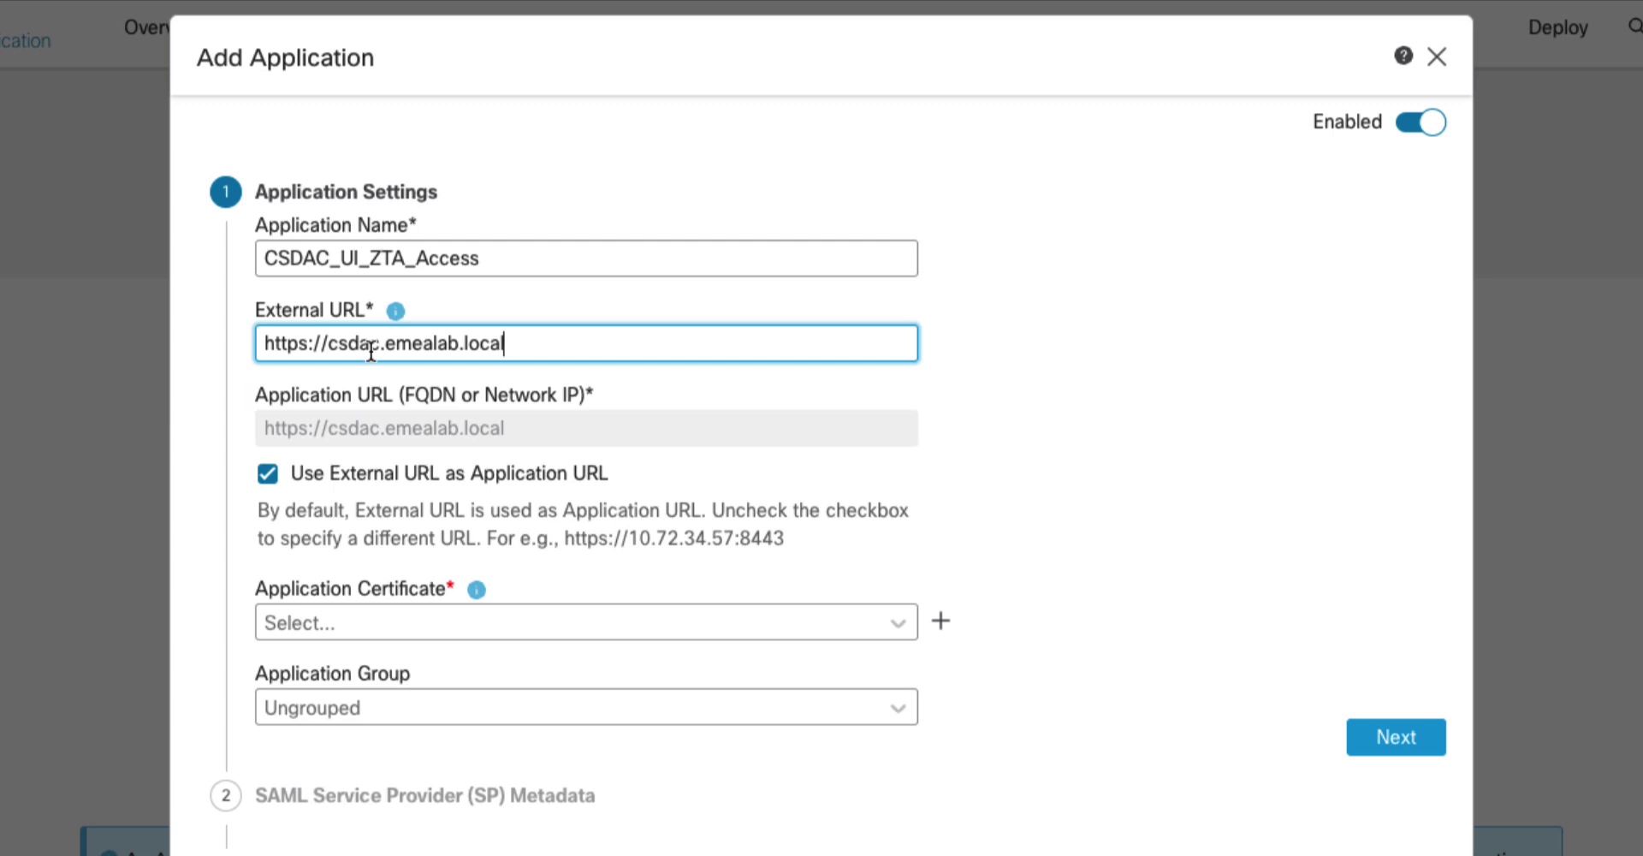
click(268, 475)
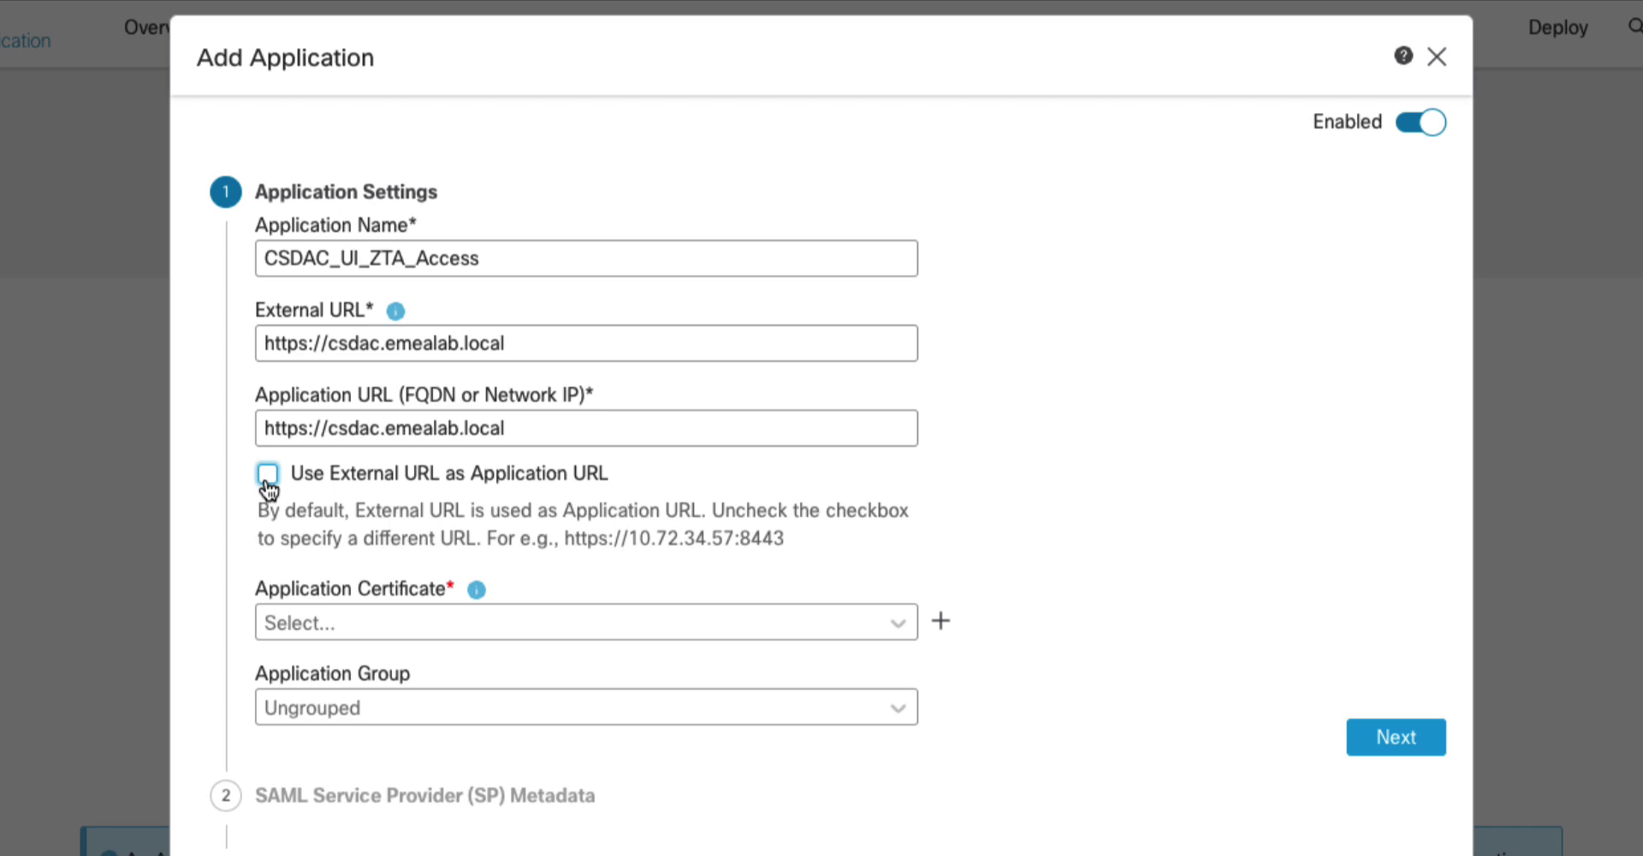
click(268, 476)
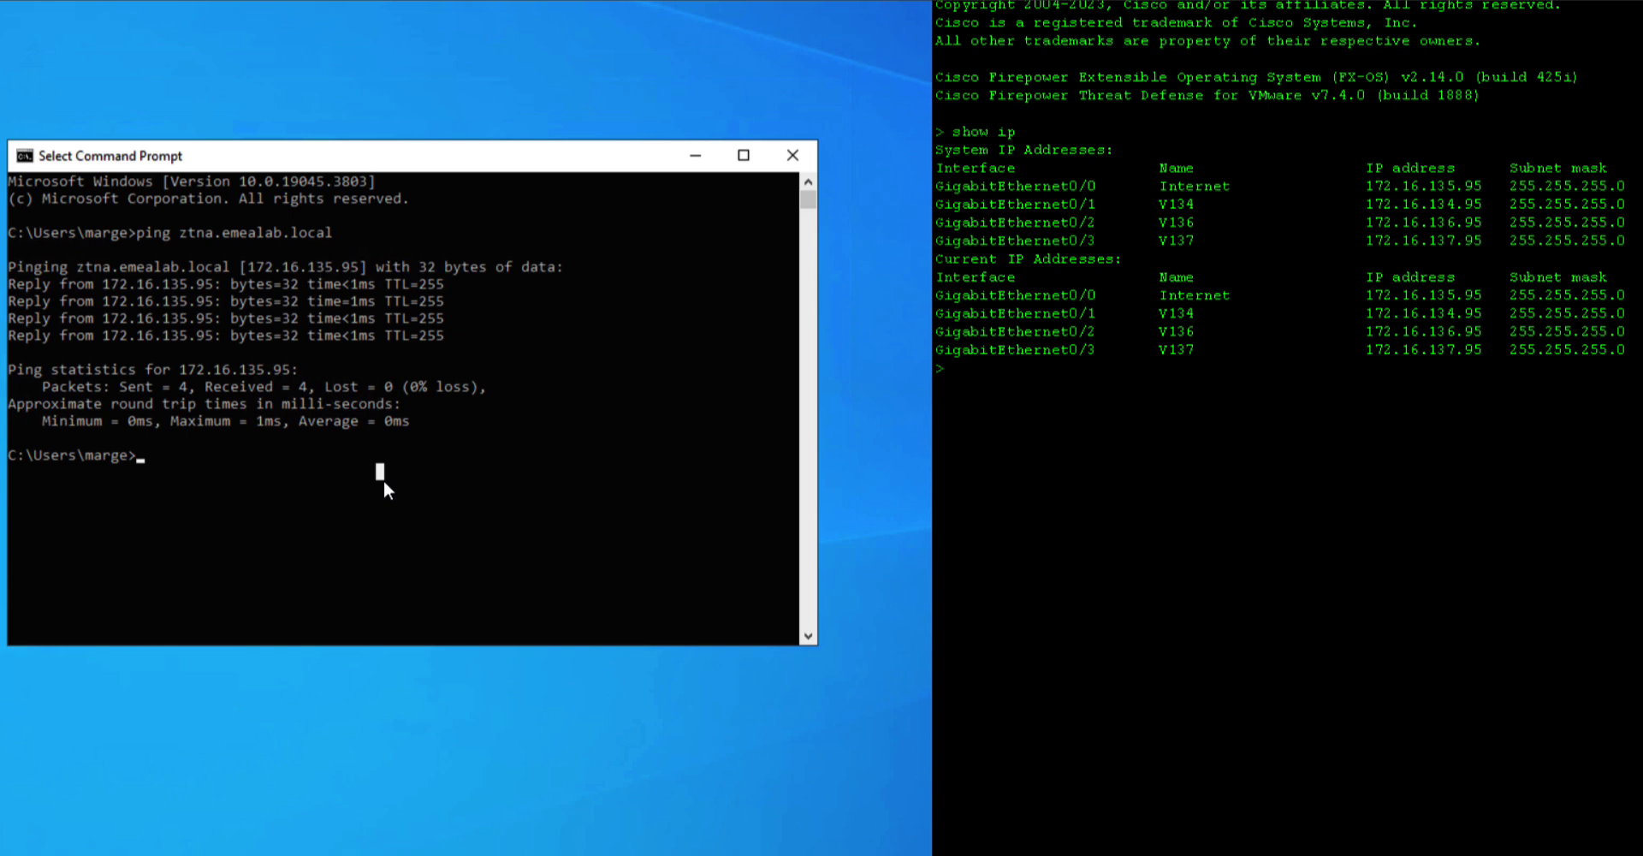
Ping csdac.emealab.local from the PC, confirming replies from 172.16.135.95 with 0% loss.
text(ping csdac.emealab.local)
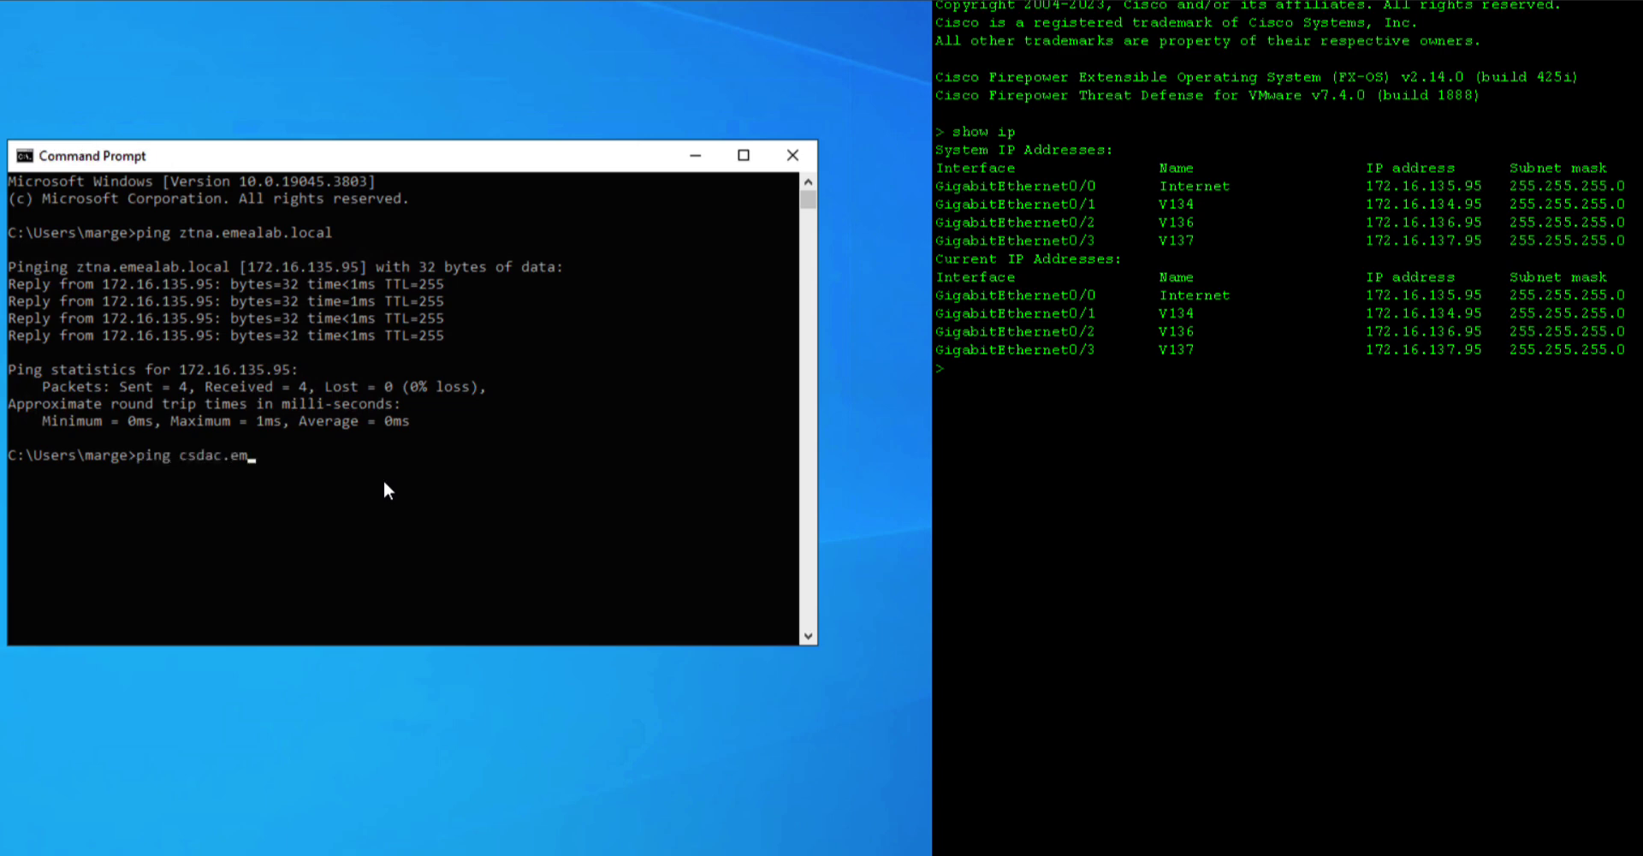
key(Return)
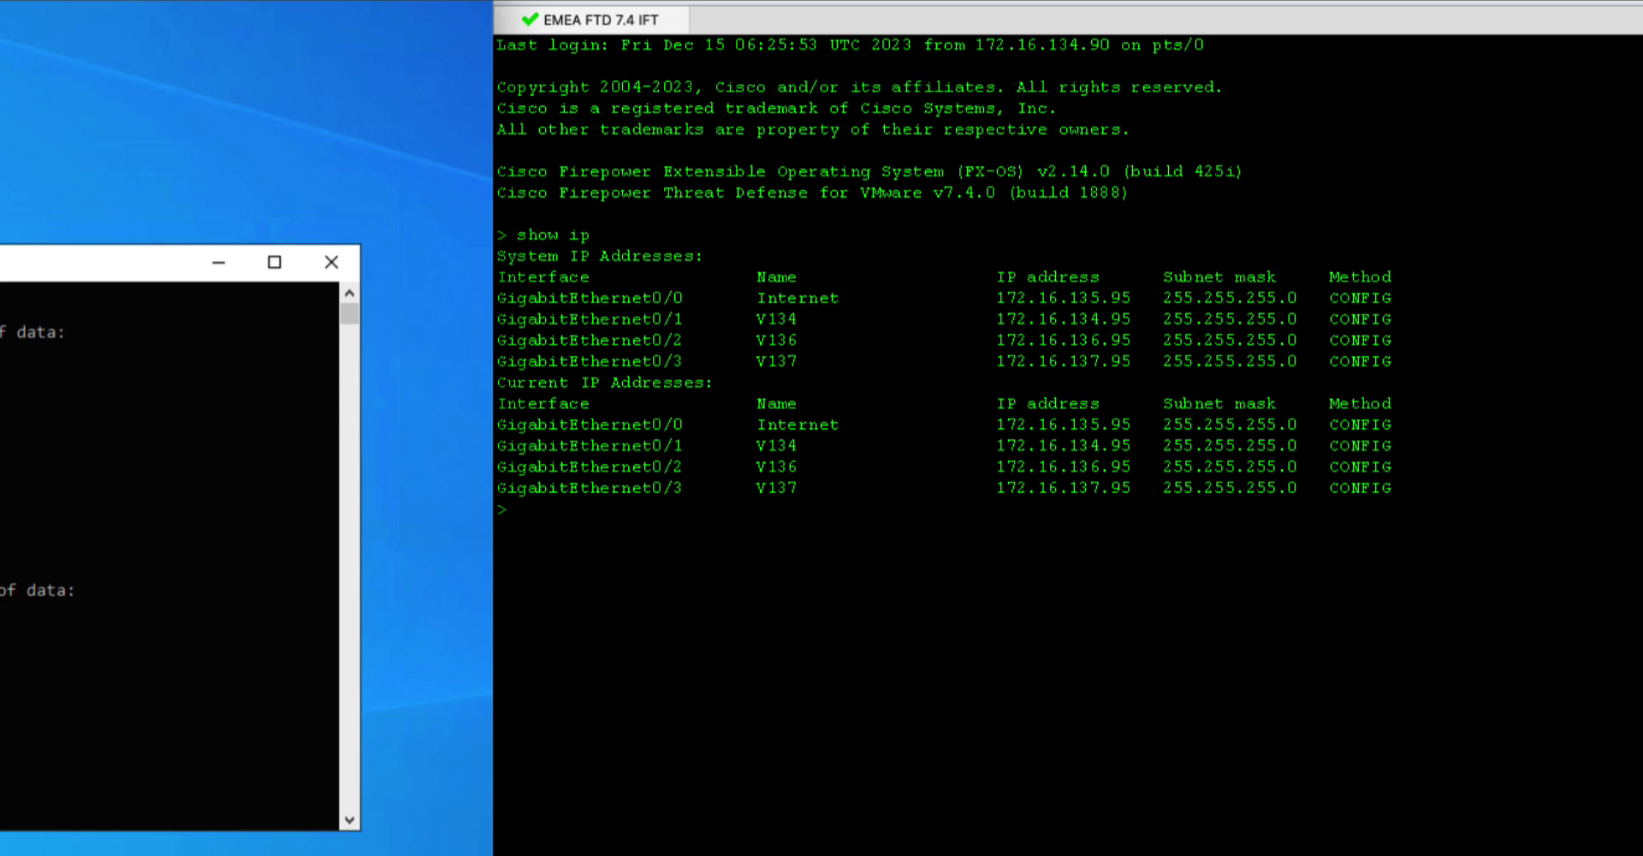
Ping csdac.emealab.local from the FTD CLI, getting 100% success from 172.16.134.99.
text(ping csdac.emealab.l)
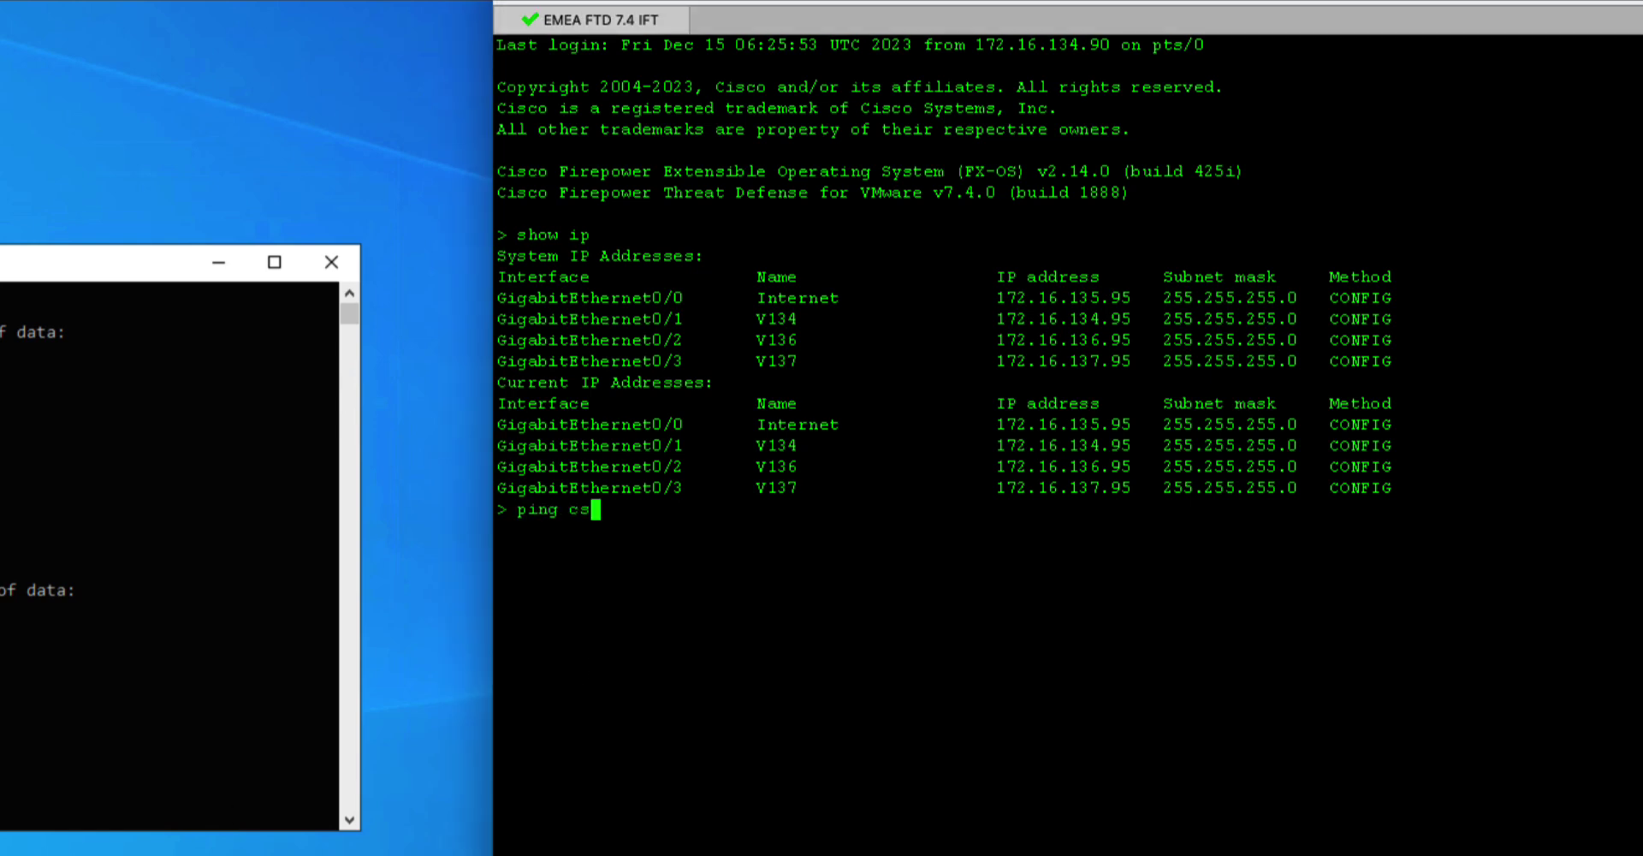
text(ocal)
key(Return)
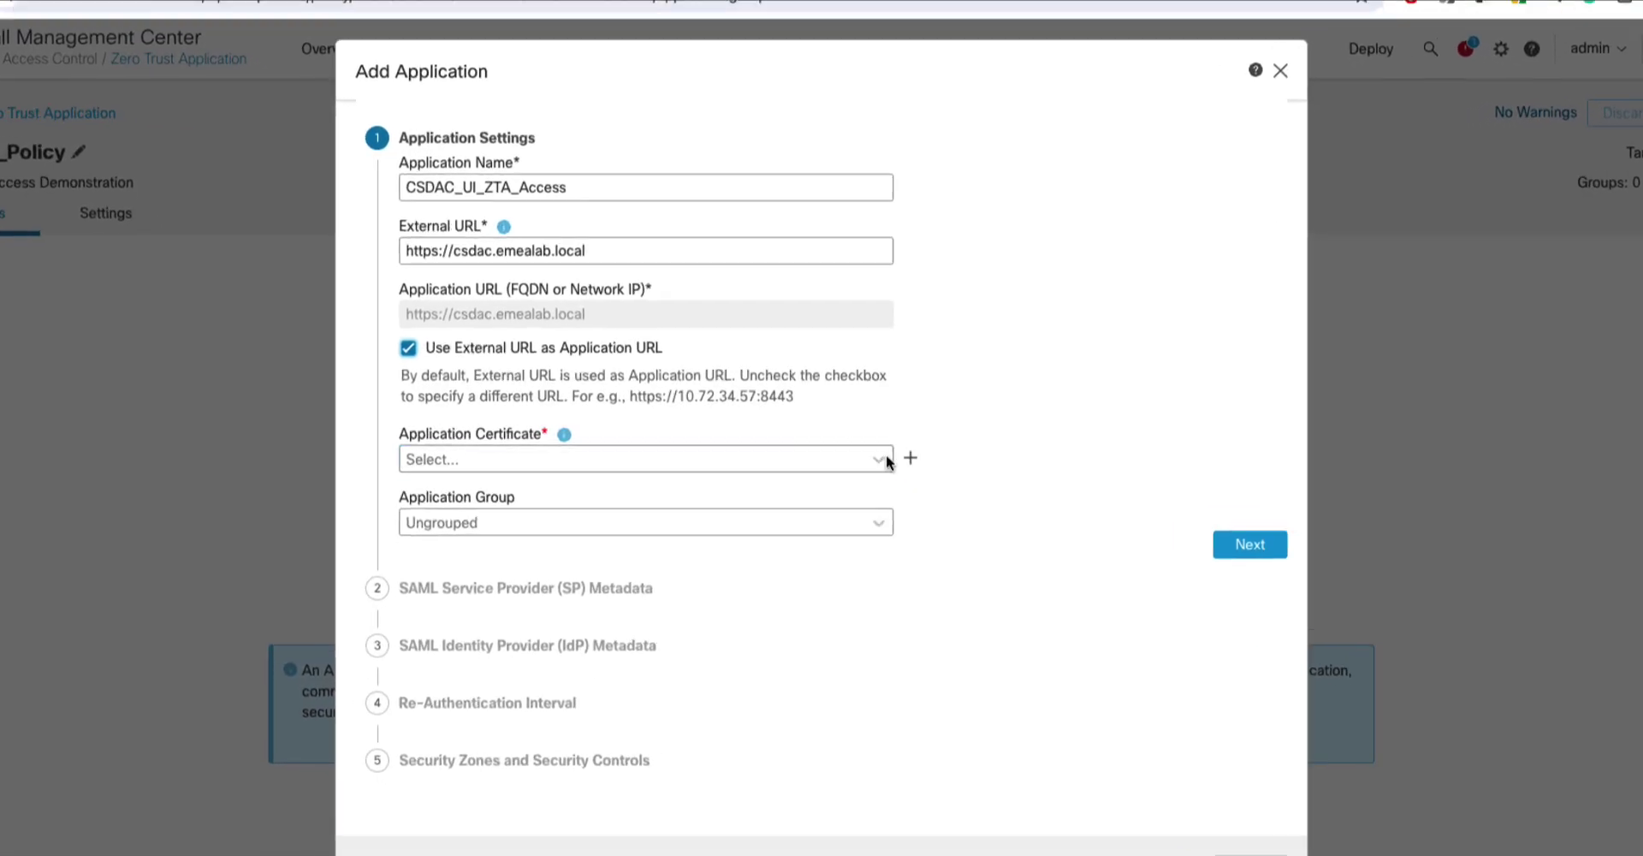
Pick CSDAC-Certificate as application certificate, leave the group Ungrouped, and continue to SAML settings.
click(874, 458)
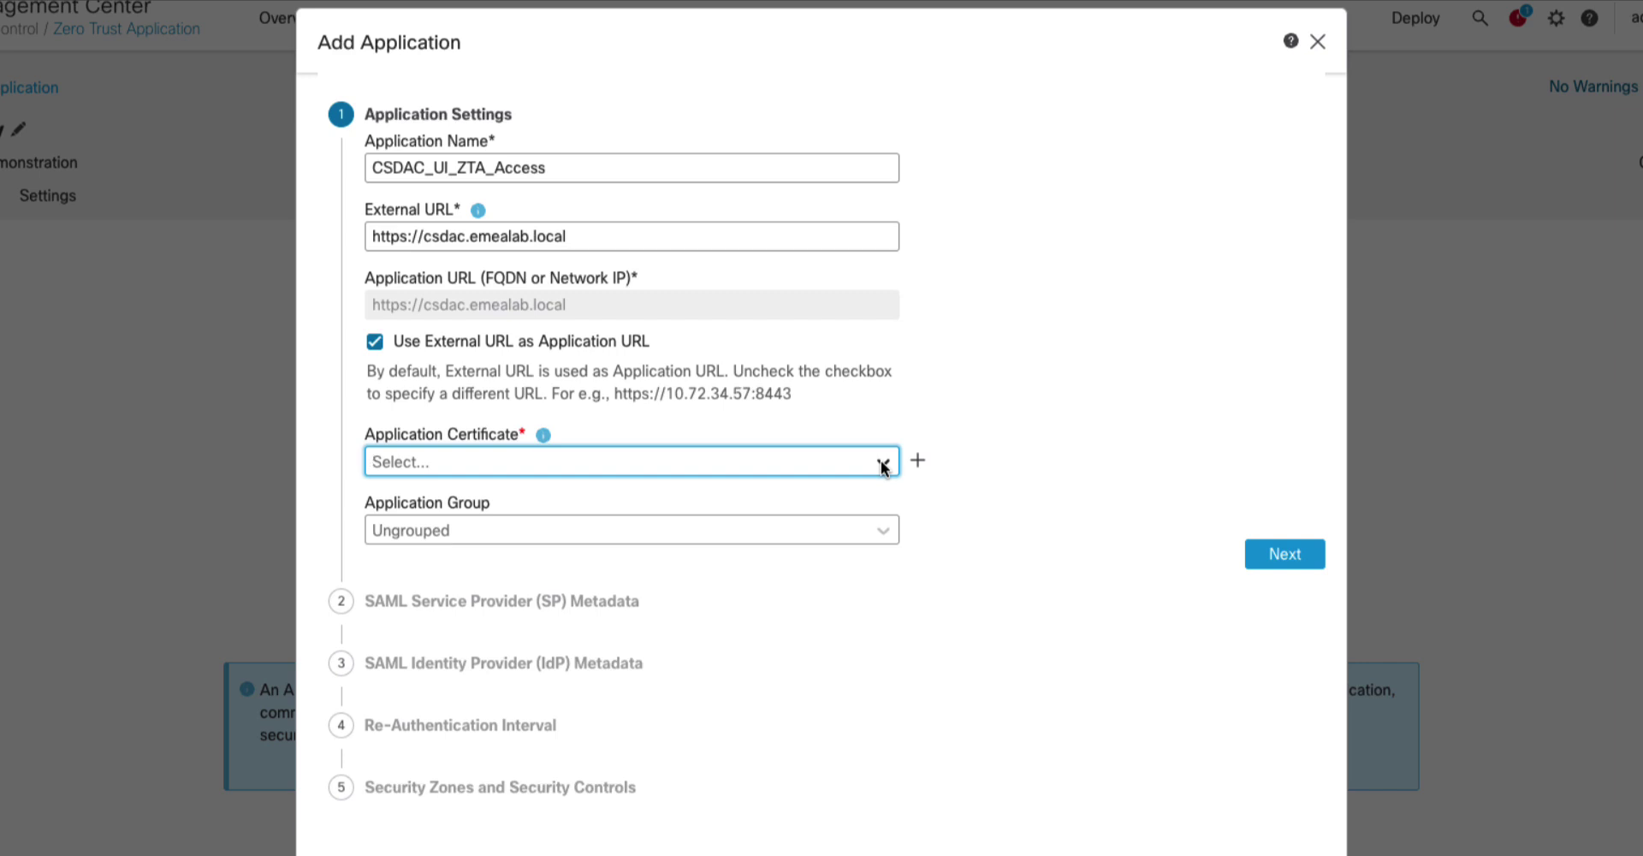
click(884, 466)
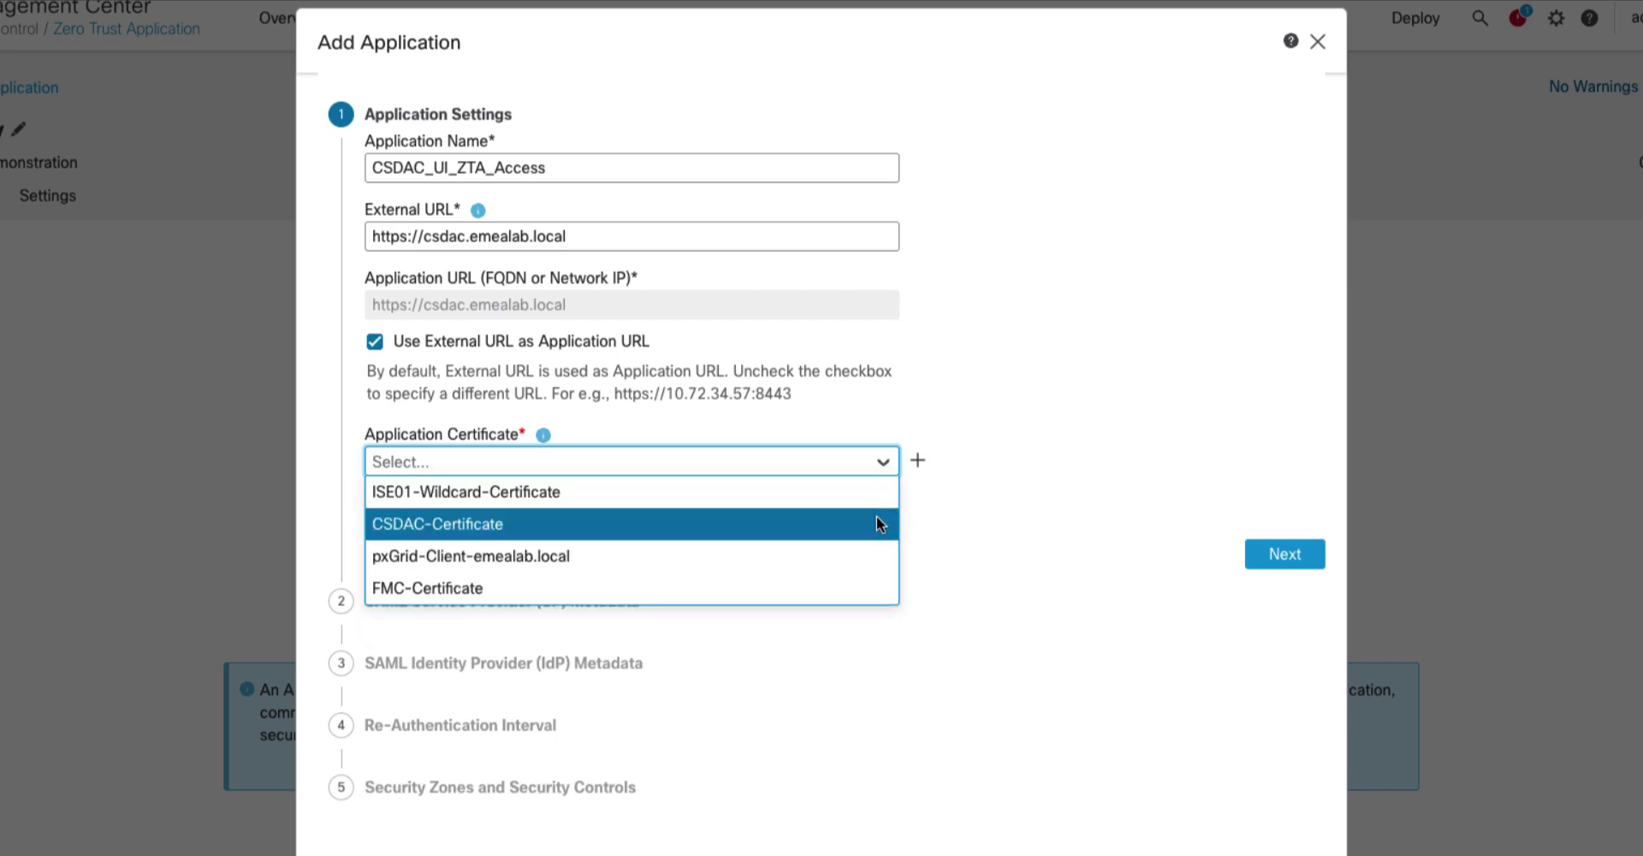
click(877, 518)
click(884, 530)
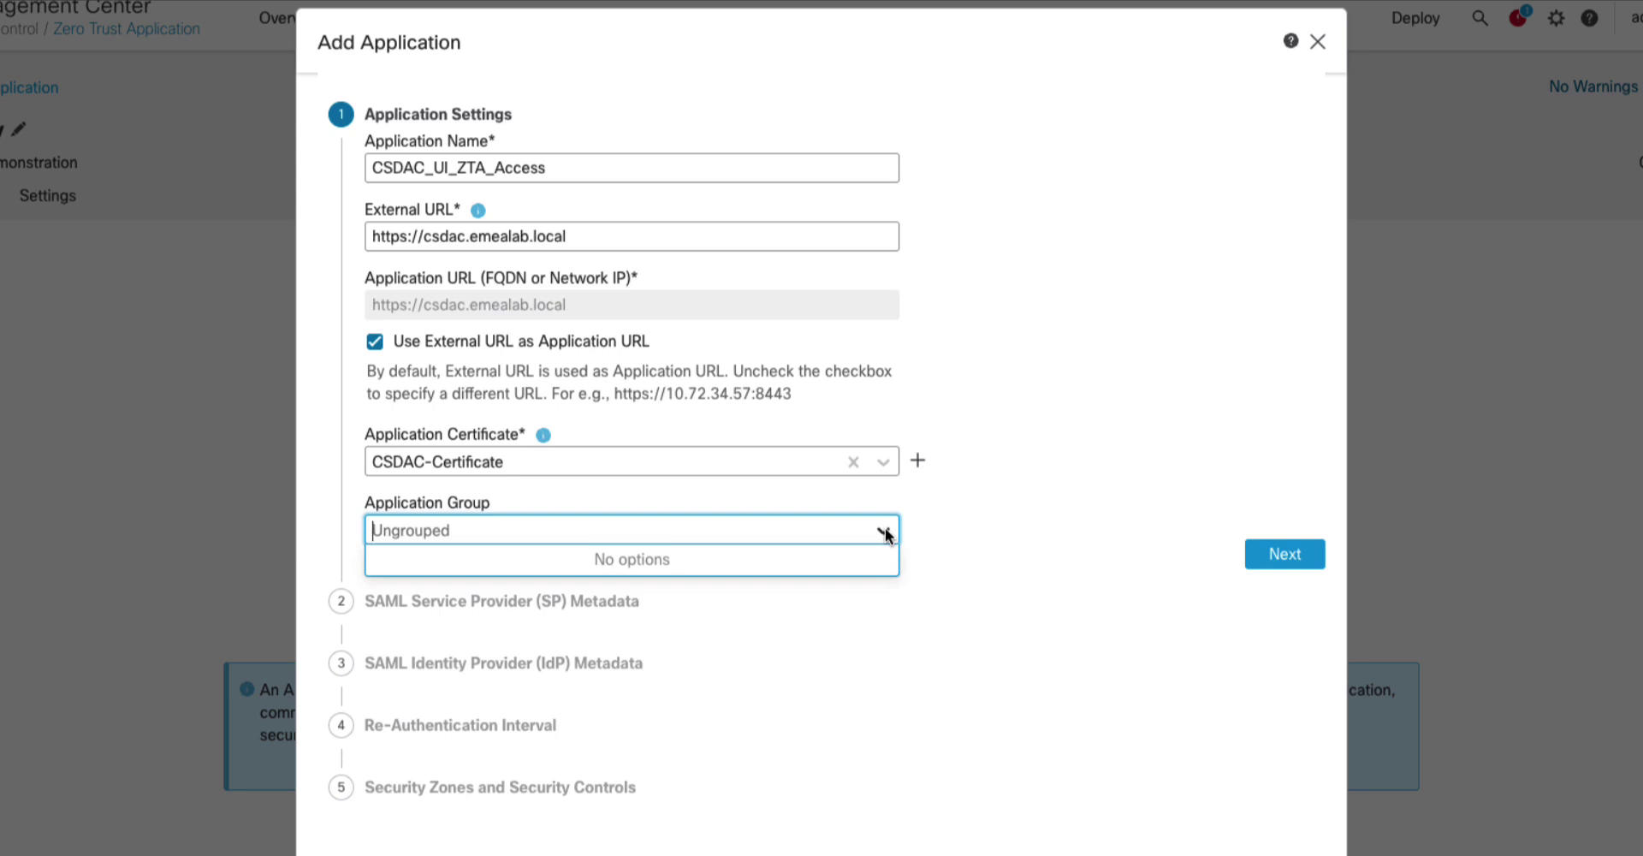
click(1284, 555)
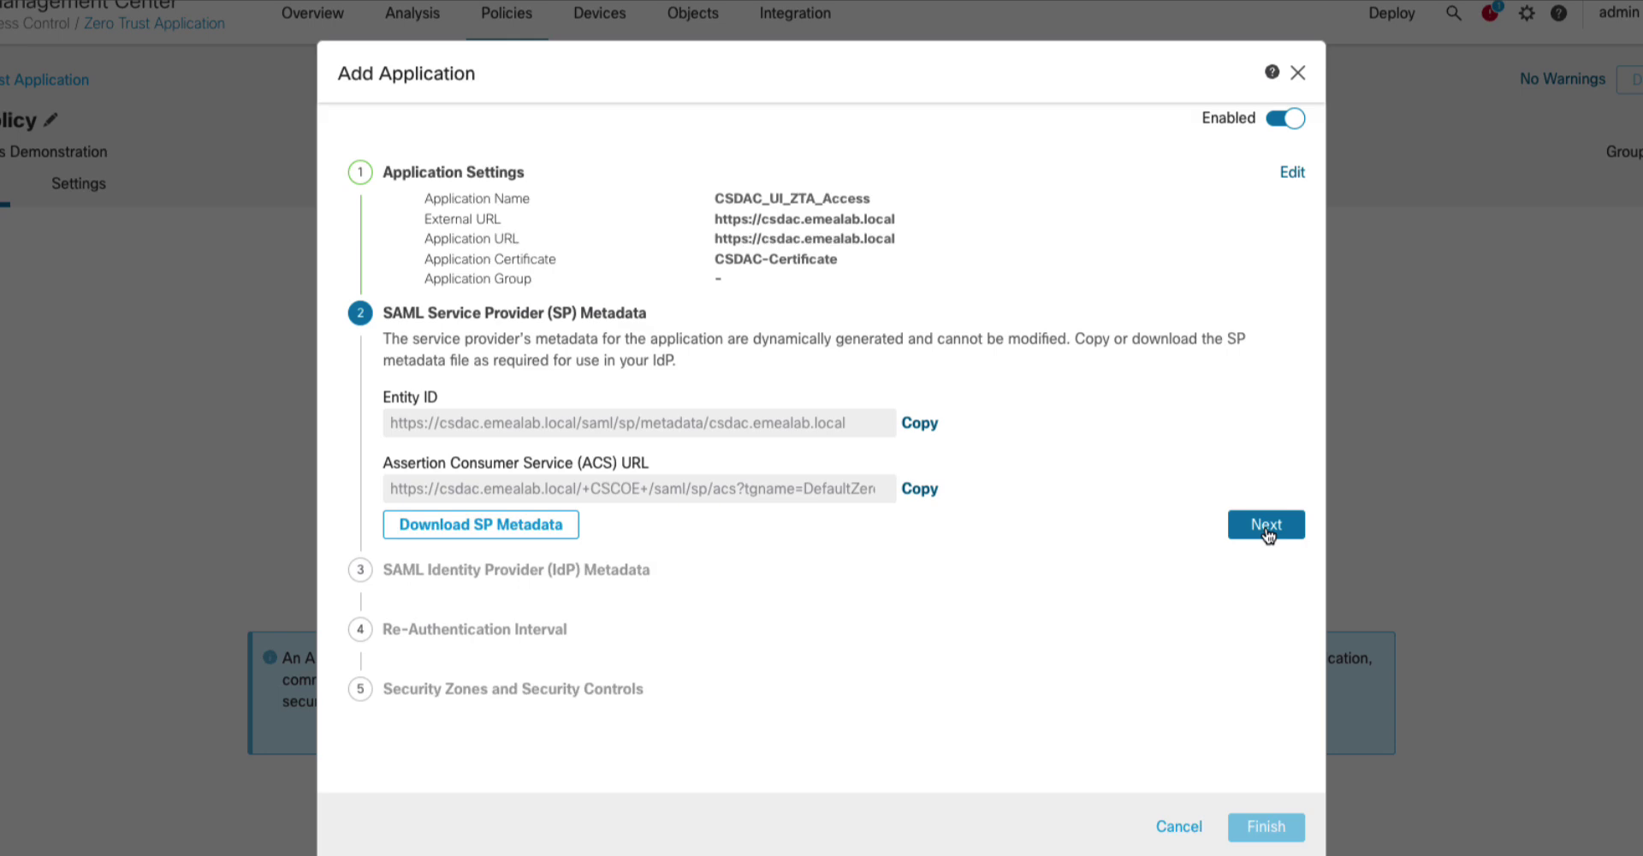
Paste the Duo Entity ID and Single Sign-On URL, and select DUO_IdP_Certificate as IdP certificate.
click(1268, 531)
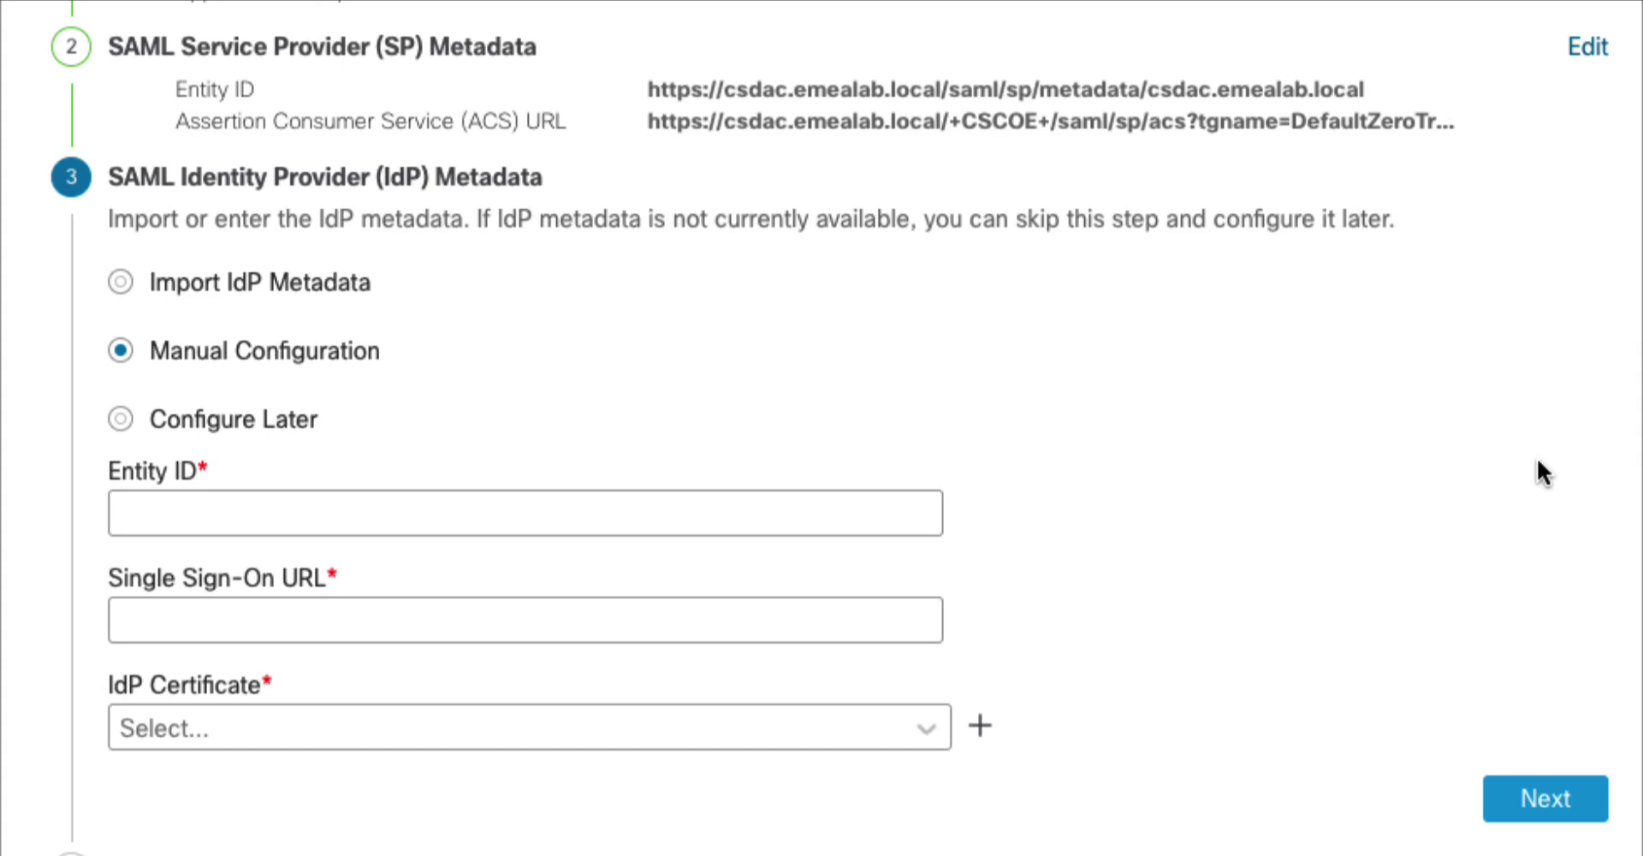
click(344, 514)
text(f616.sso.duosecurity.com/saml2/sp/DIIVH32E8UP5TH0KQKH7/metadata)
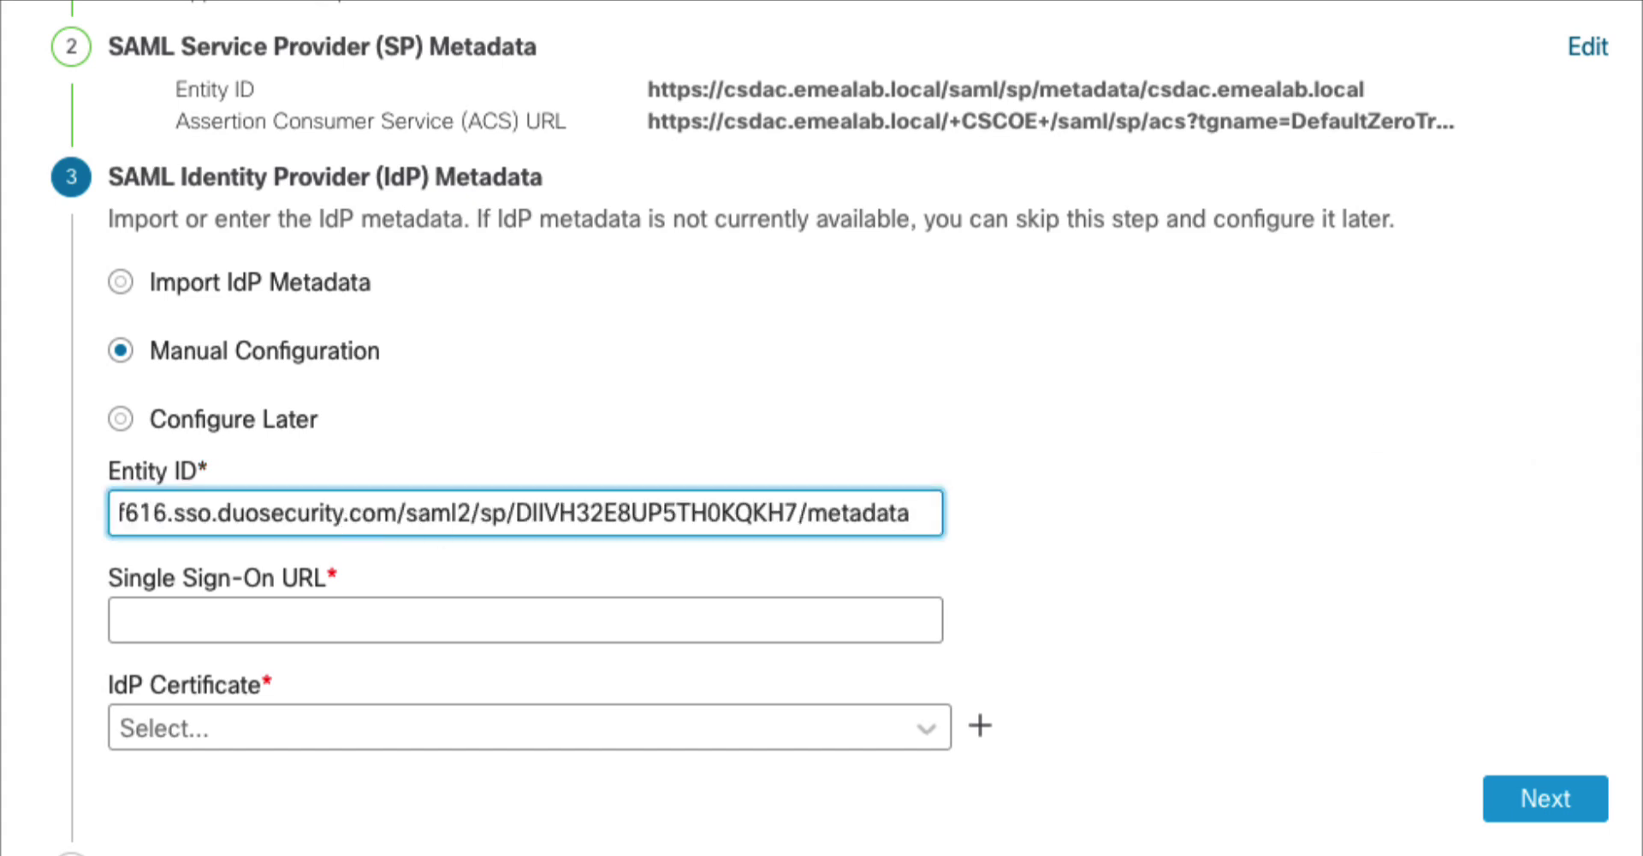
click(525, 620)
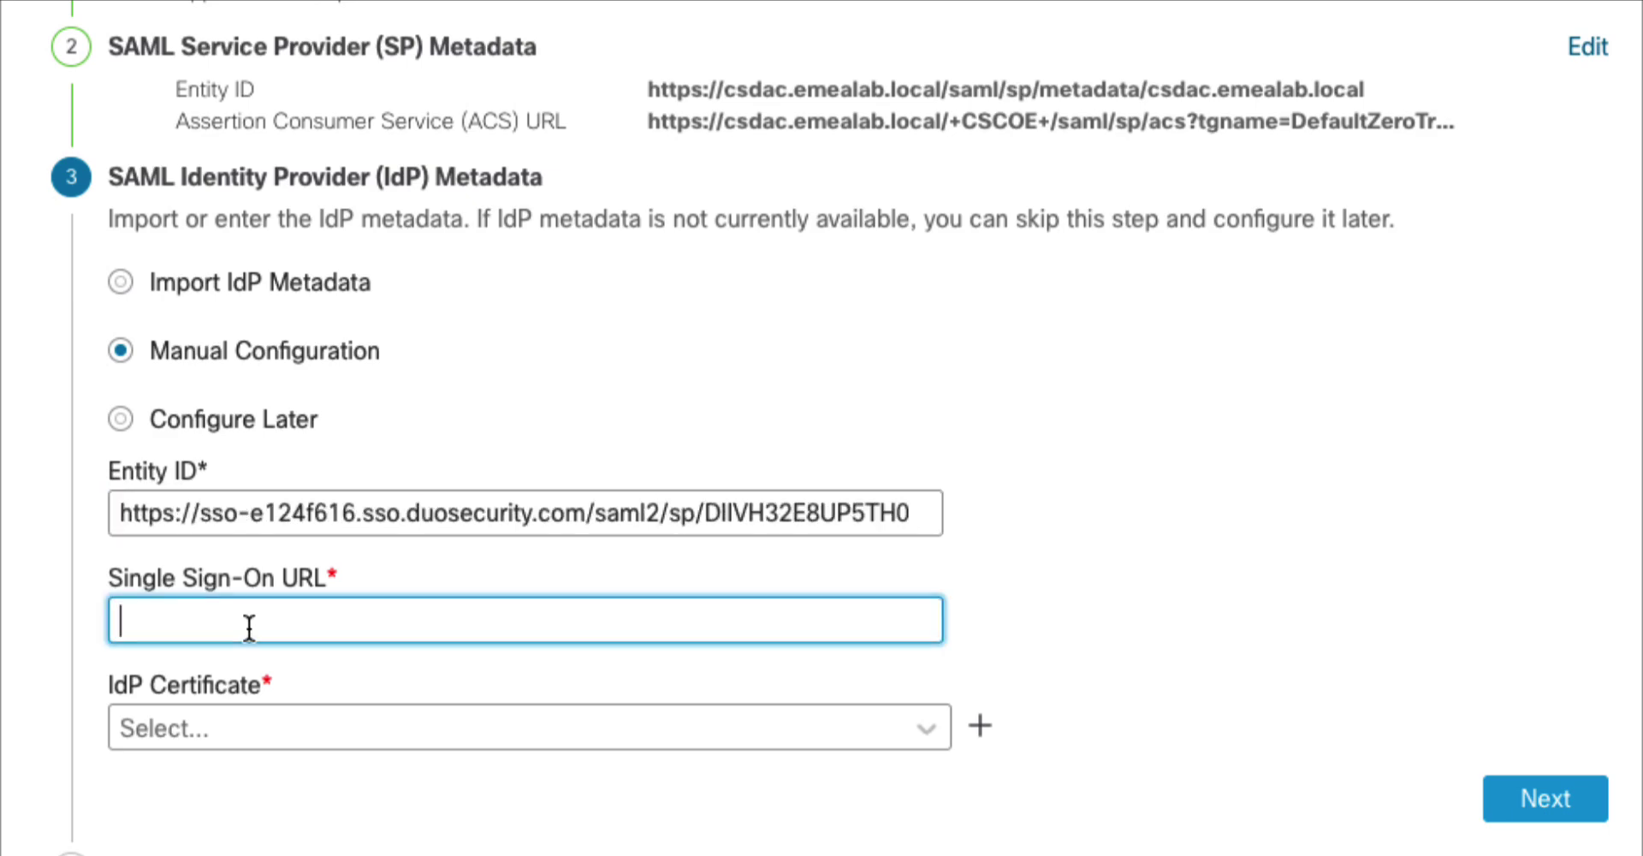
text(https://sso-e124f616.sso.duosecurity.com/saml2/sp/DIIVH32E8UP5TH0KQKH7/sso)
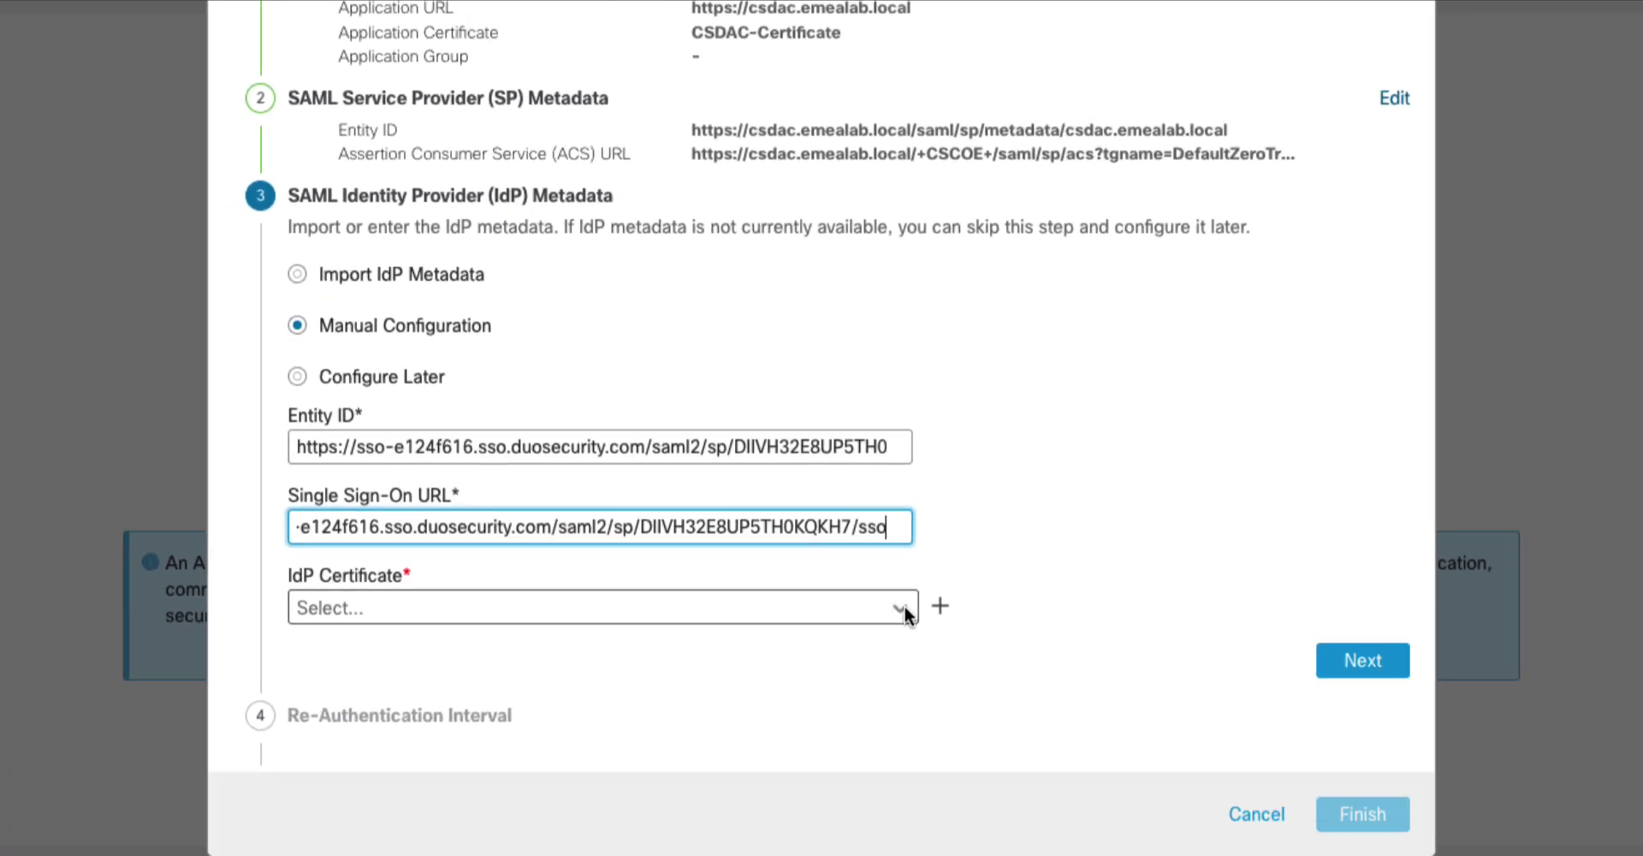
click(900, 607)
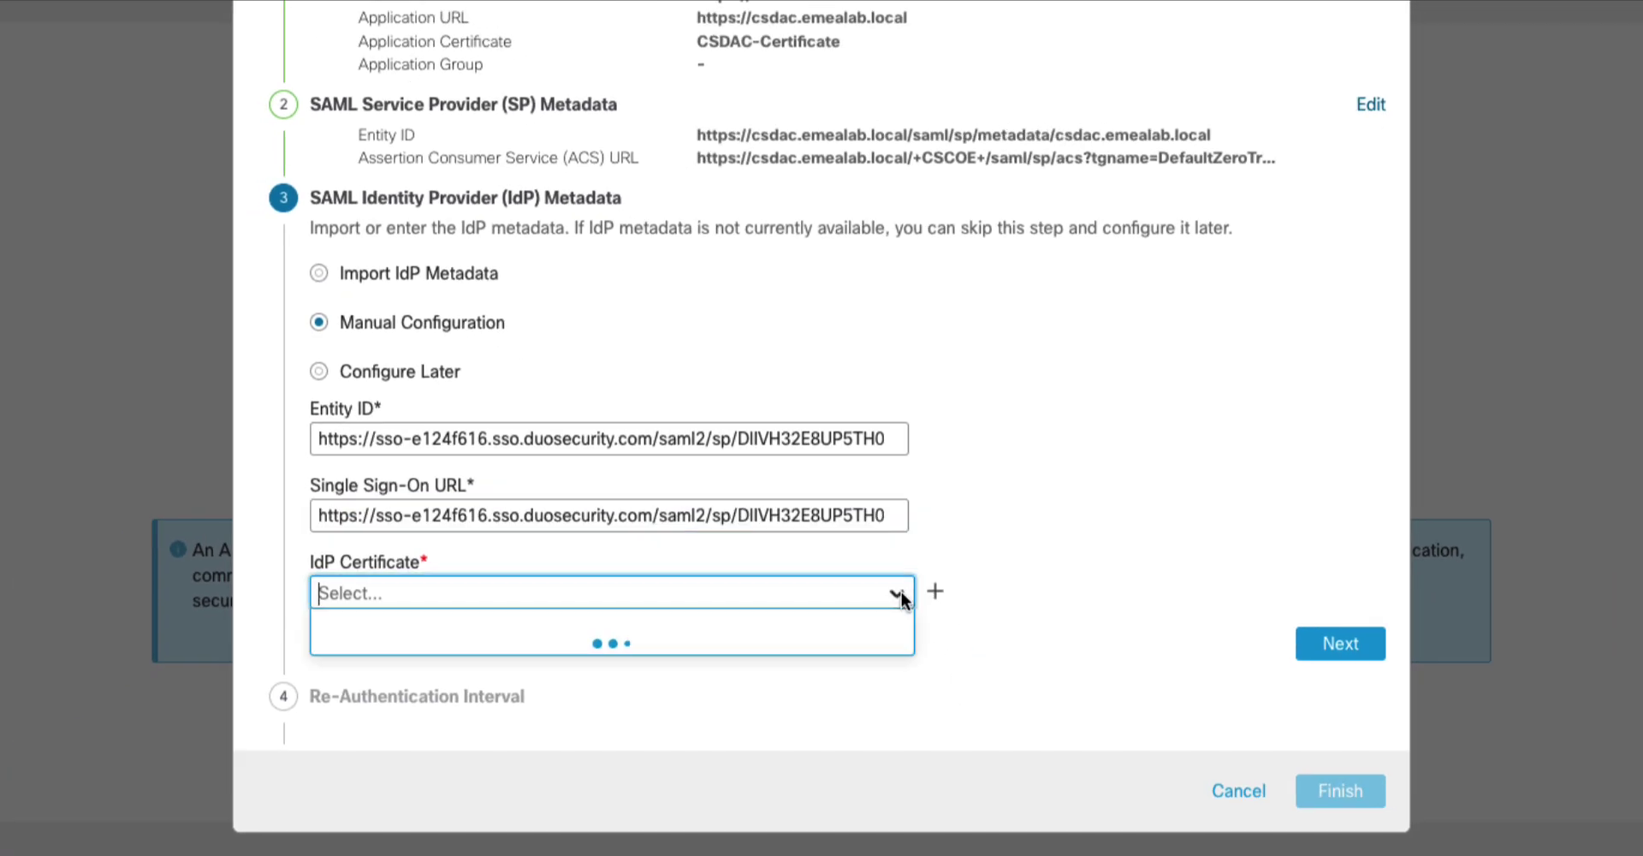
scroll(877, 690, down, 2)
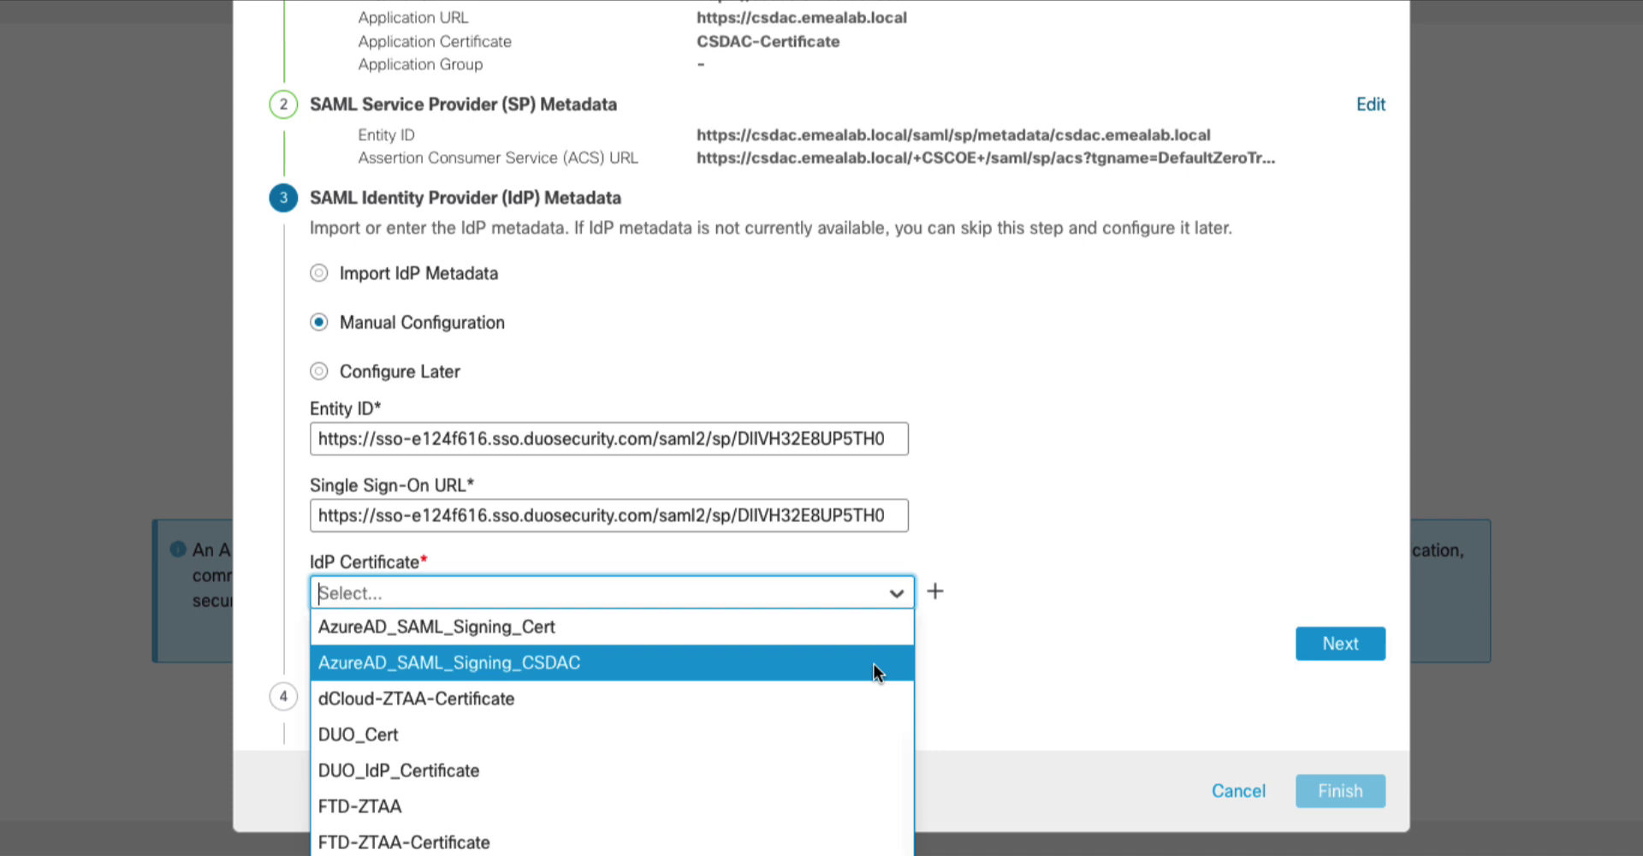
click(856, 771)
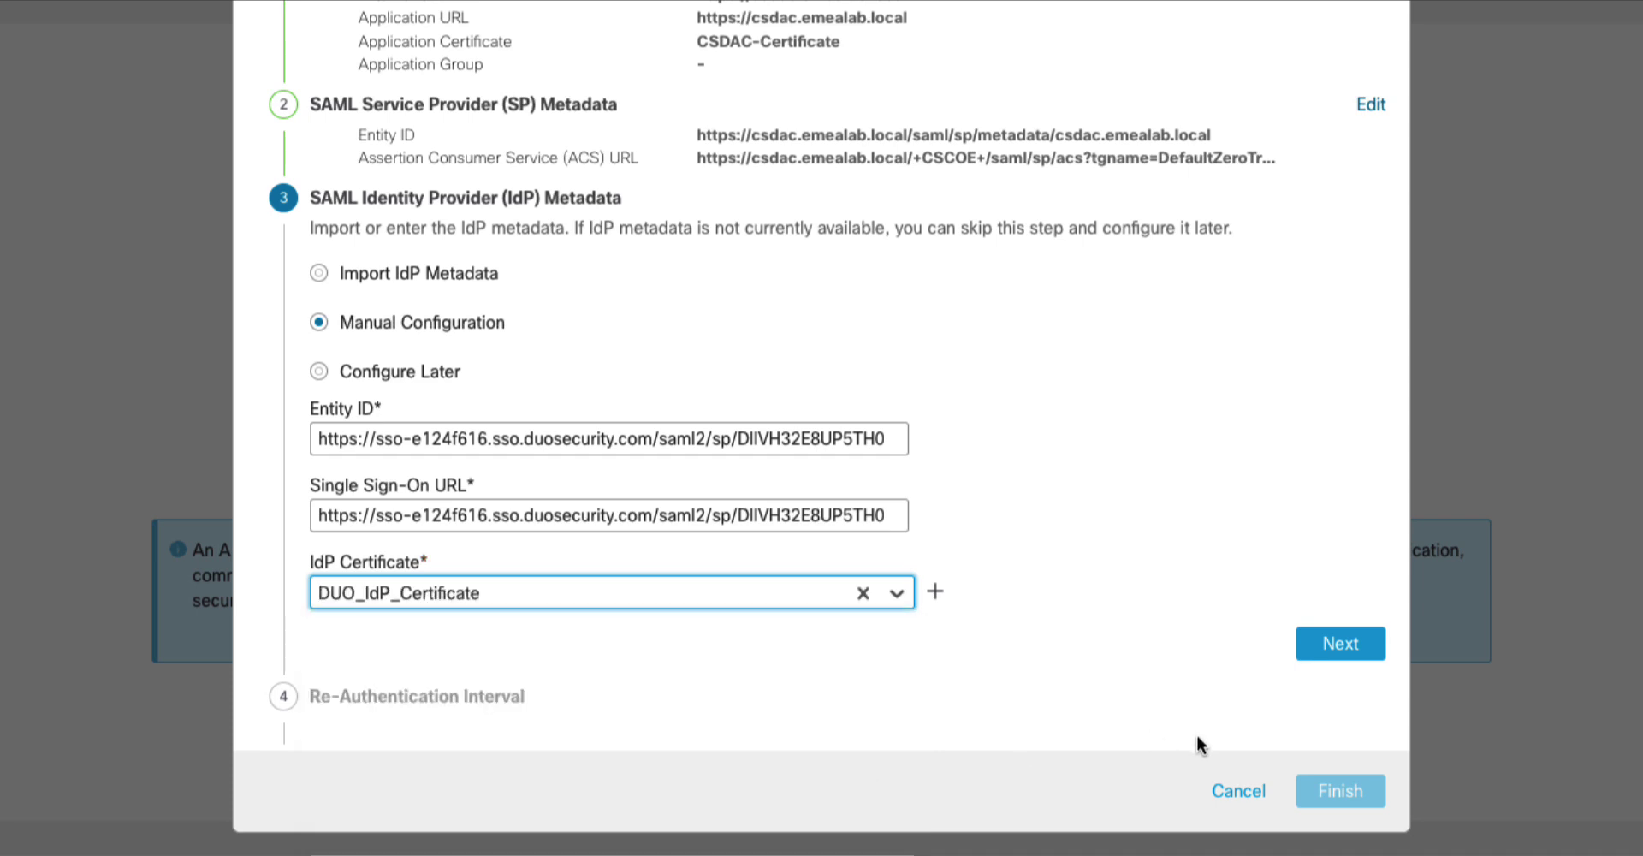
Keep the 1440-minute re-authentication interval and advance to the inherited Security Zones and Controls.
click(1341, 652)
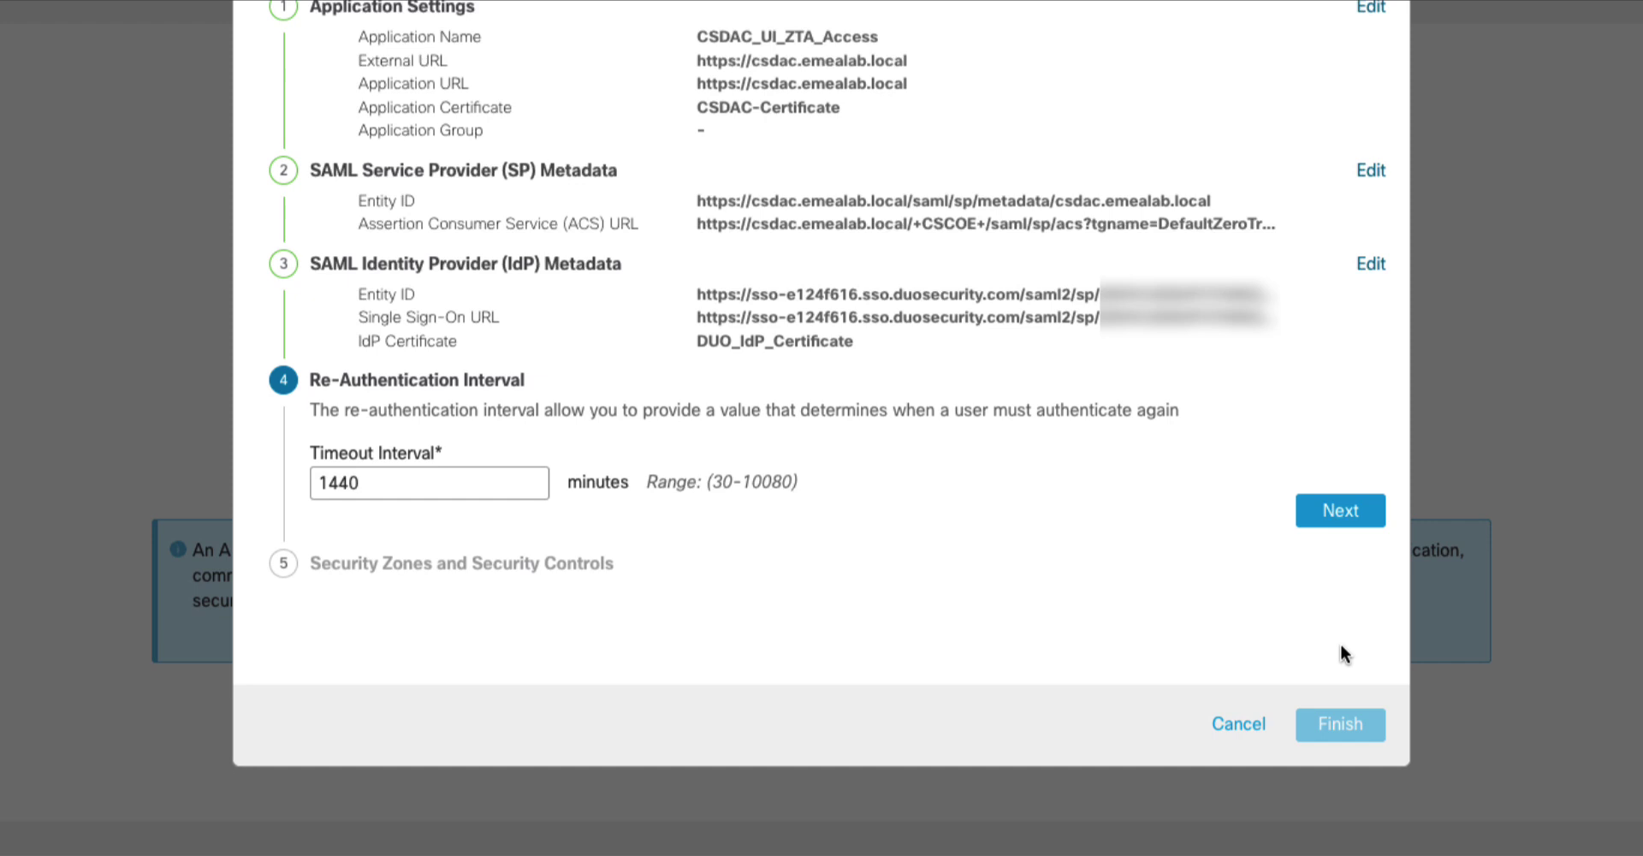
click(1340, 513)
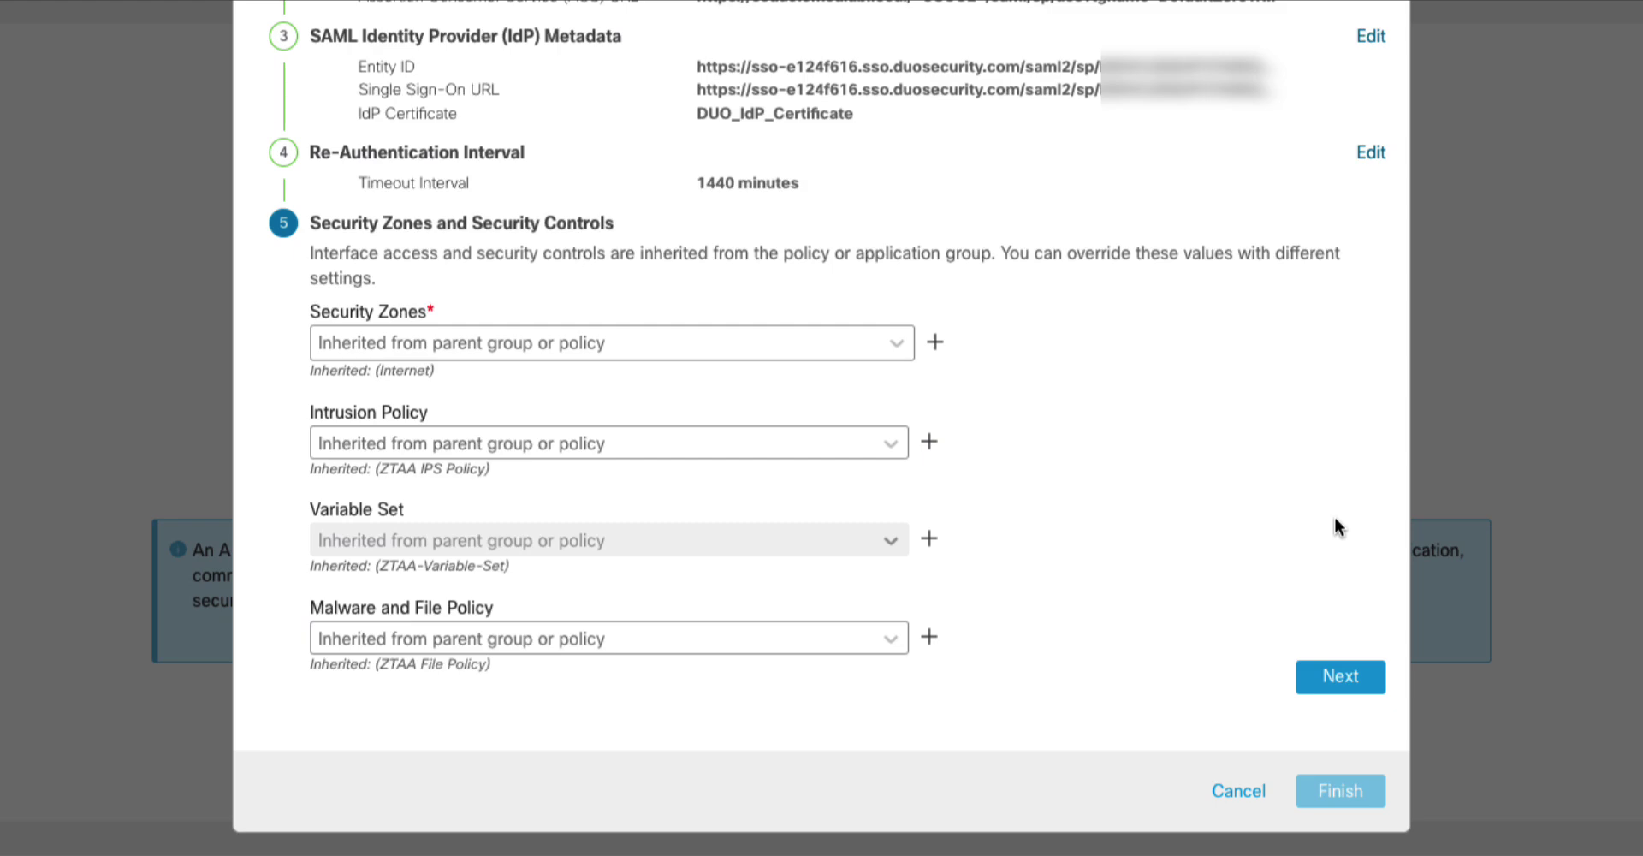
Keep the inherited Internet zone, ZTAA IPS and ZTAA File policies, then finish creating CSDAC_UI_ZTA_Access.
click(1340, 676)
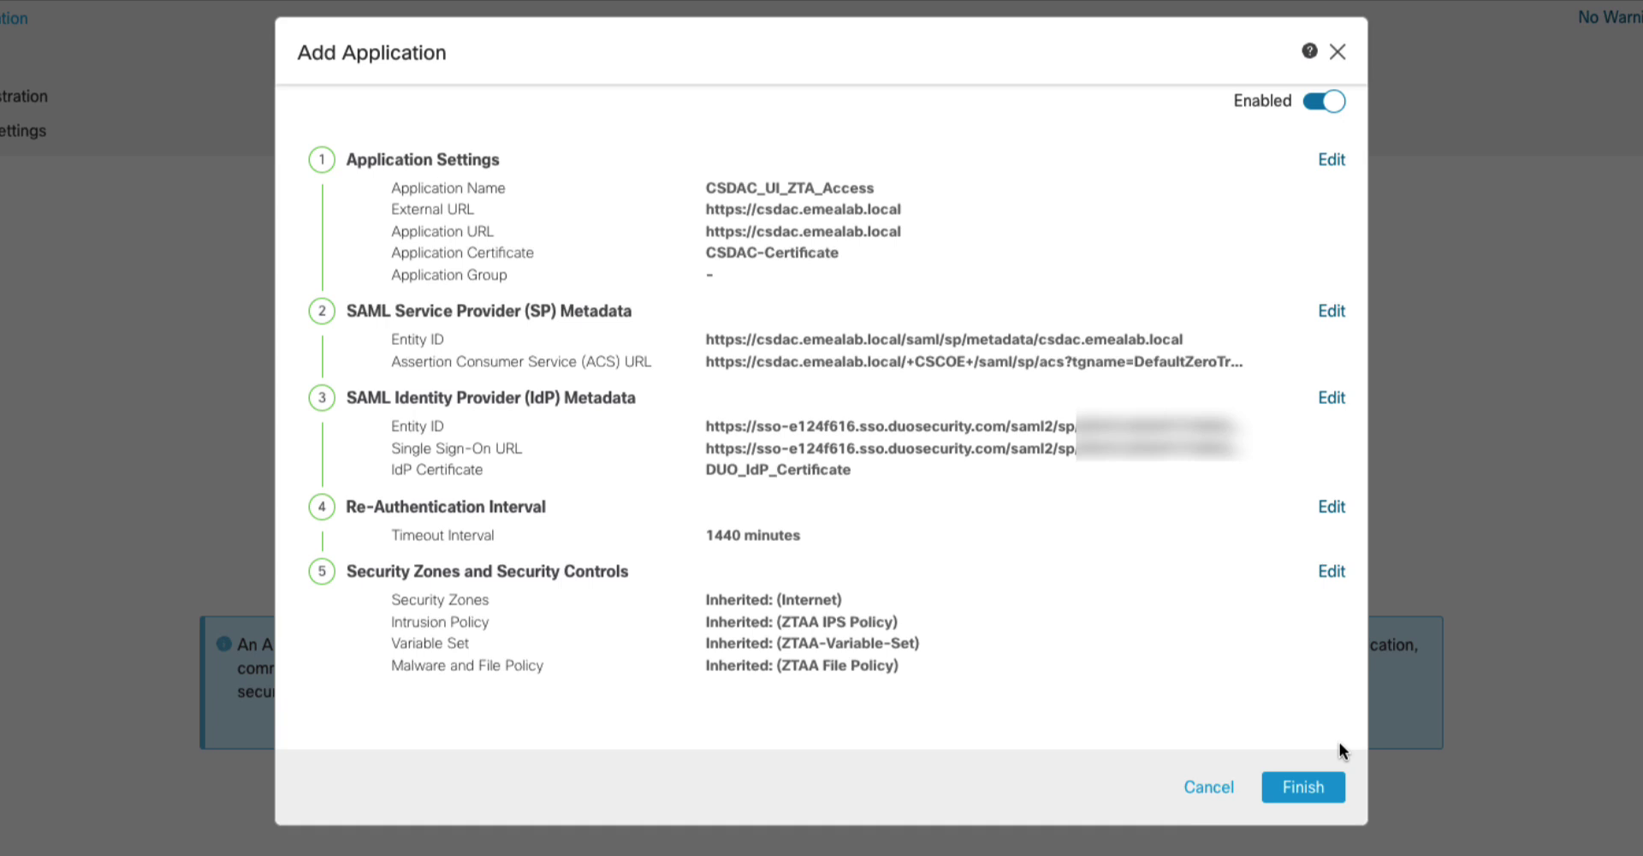
click(1333, 783)
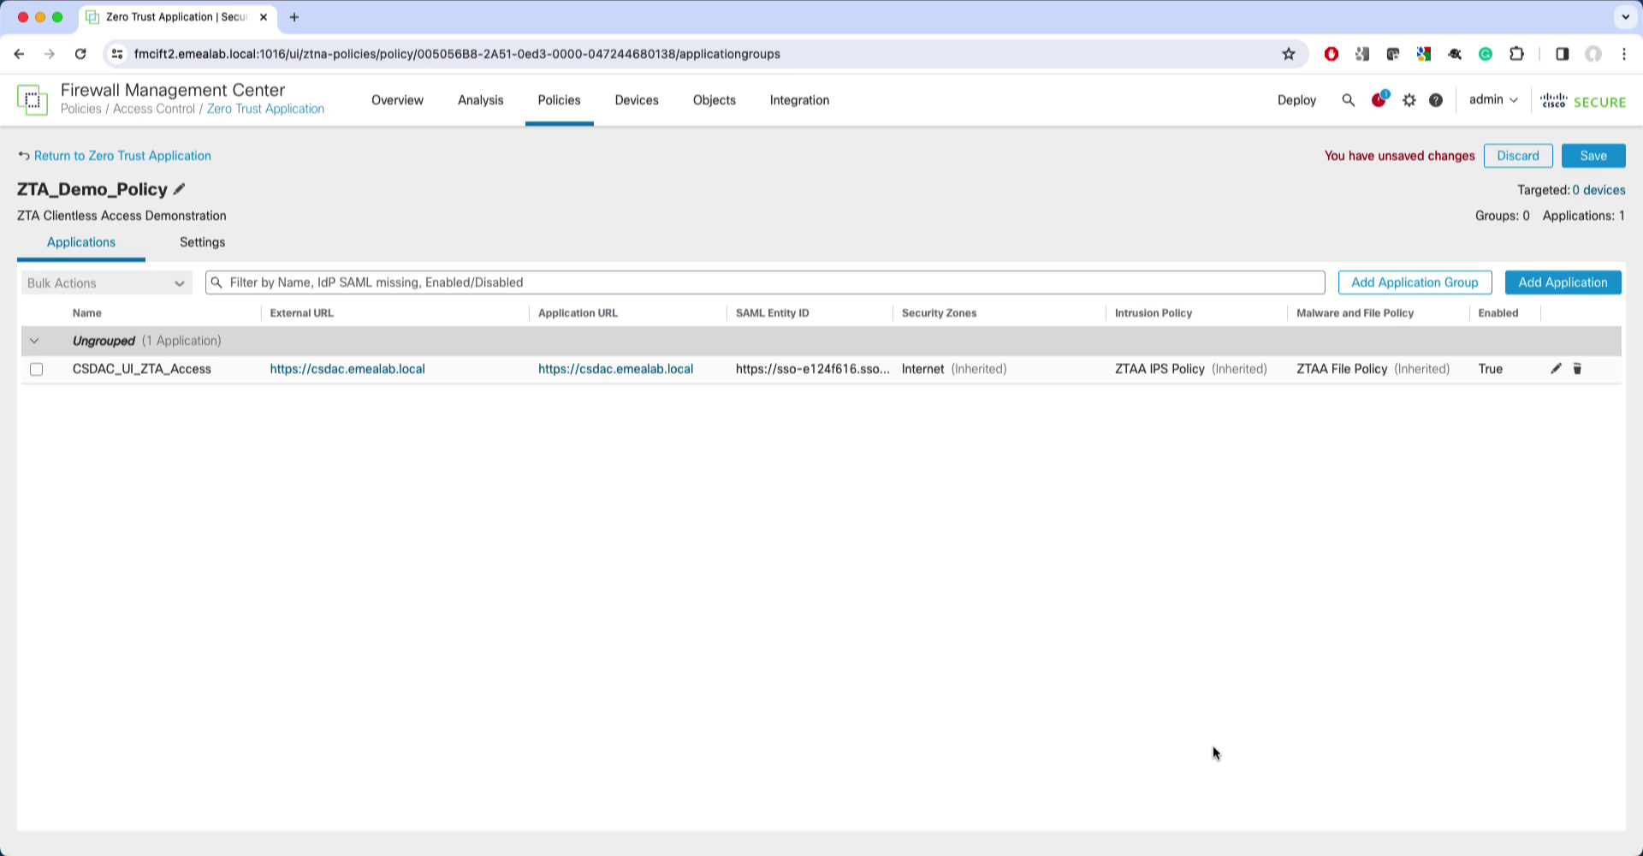
Assign ZTA_Demo_Policy to the FTD 7.4 1888 firewall.
click(1597, 190)
click(640, 349)
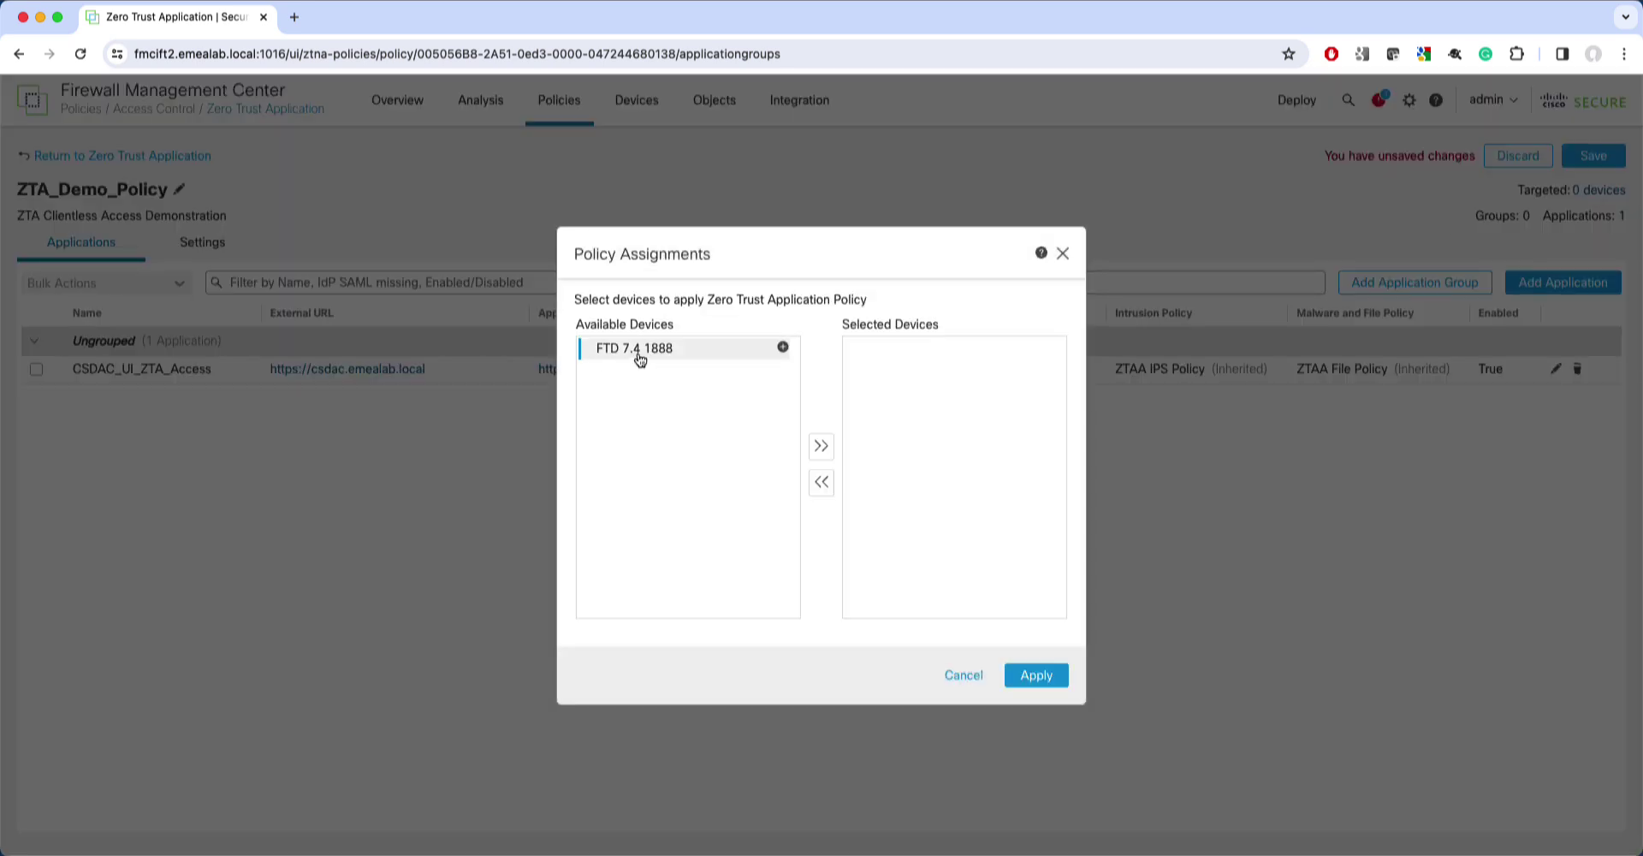
click(822, 447)
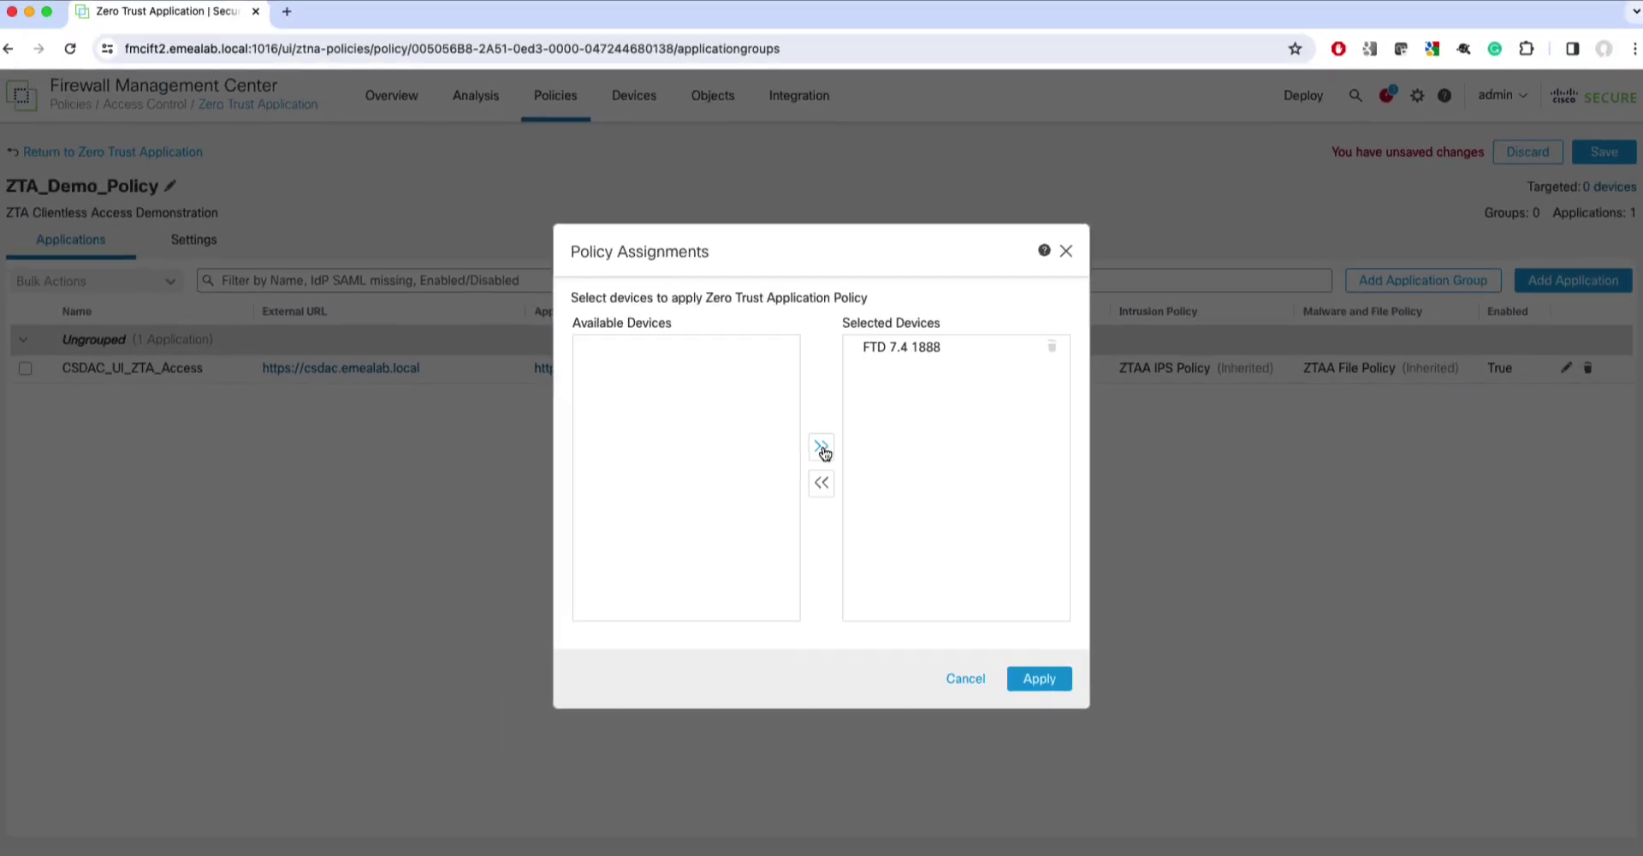
click(1027, 677)
Save the policy changes and deploy the configuration to FTD 7.4 1888.
click(1594, 155)
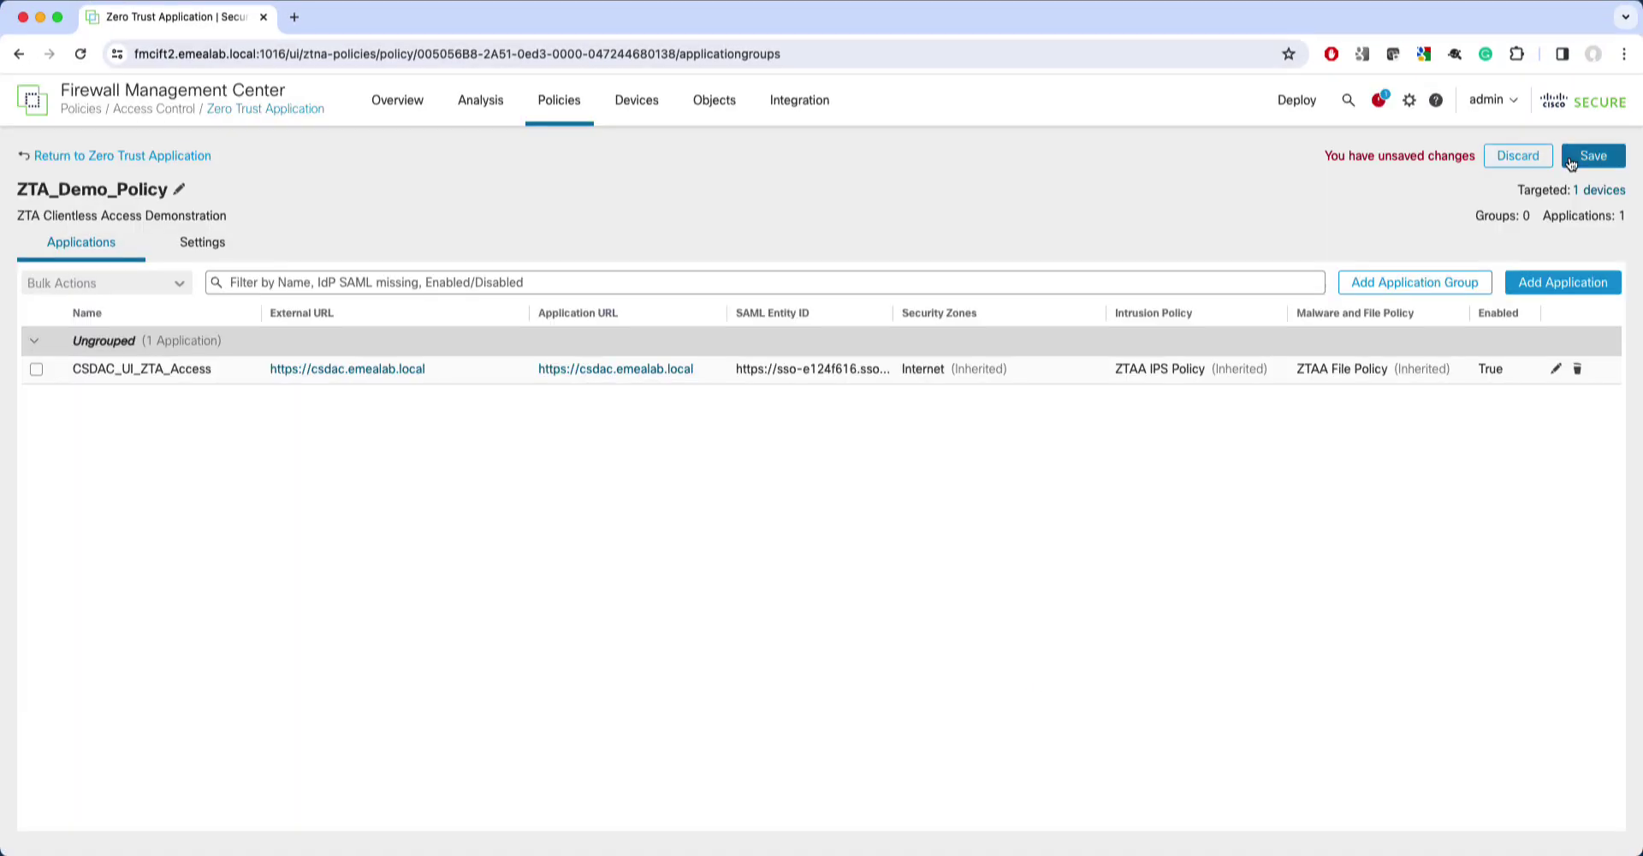
click(1297, 100)
click(1501, 151)
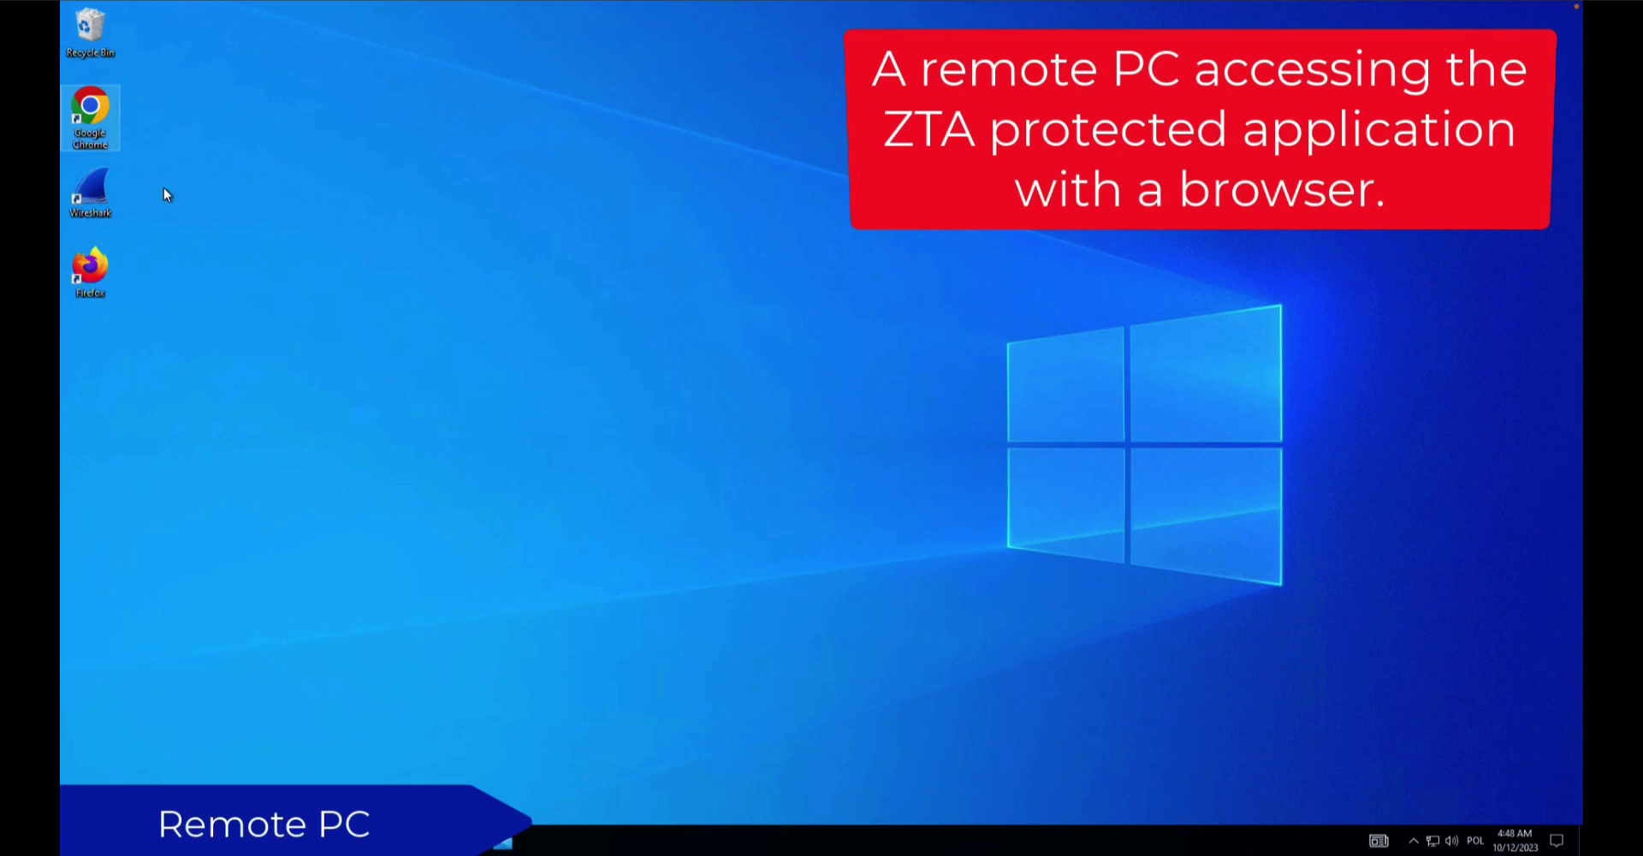
double_click(99, 120)
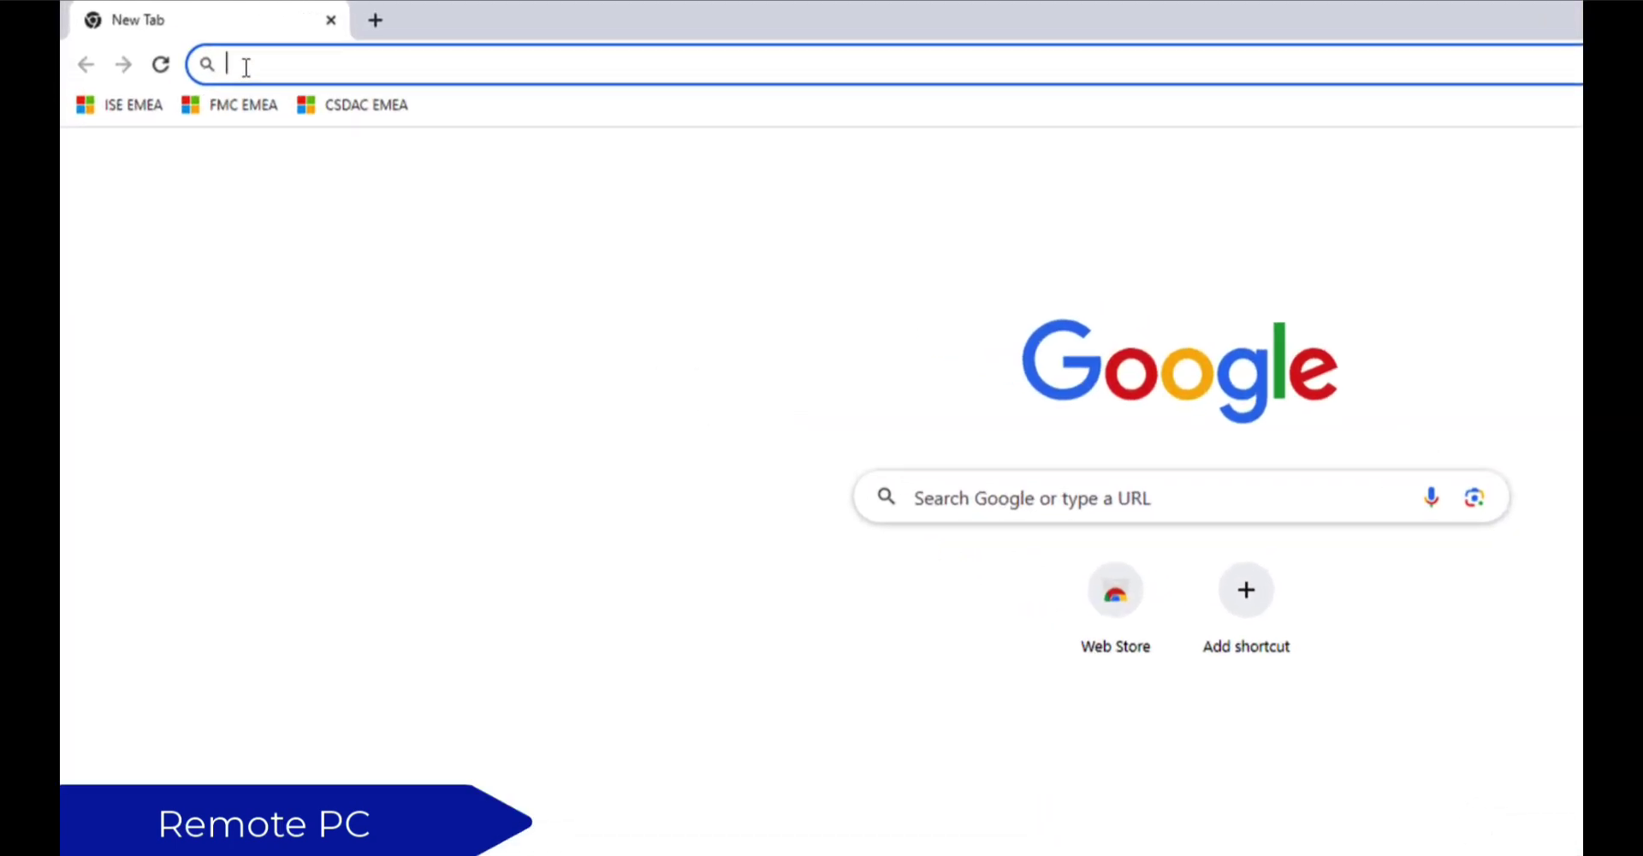
text(https://csd)
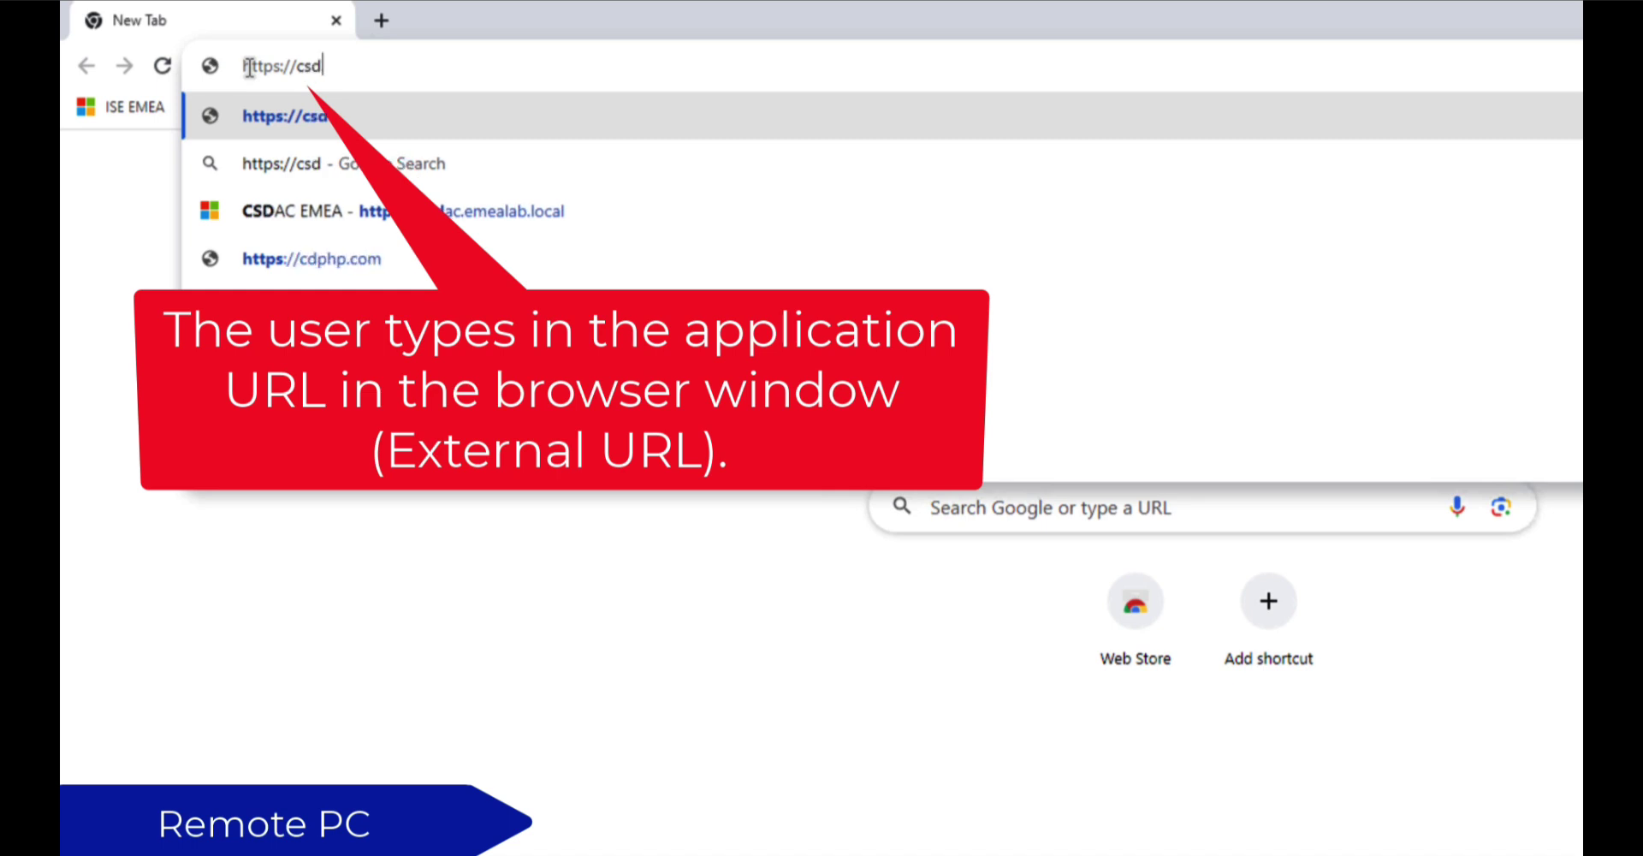
text(ac.emealab.local)
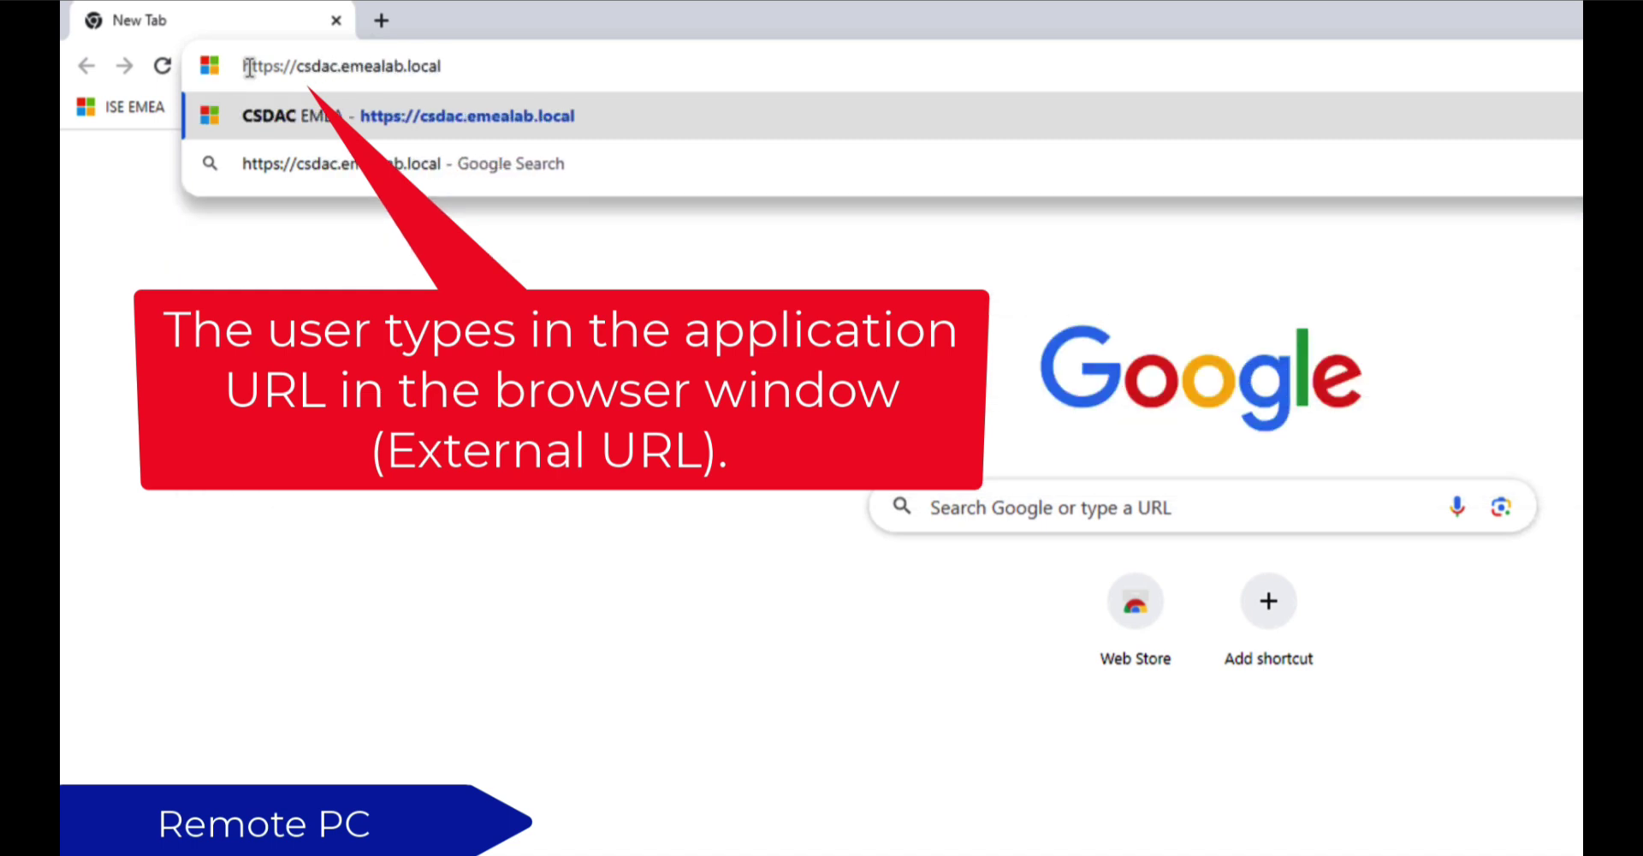
key(Return)
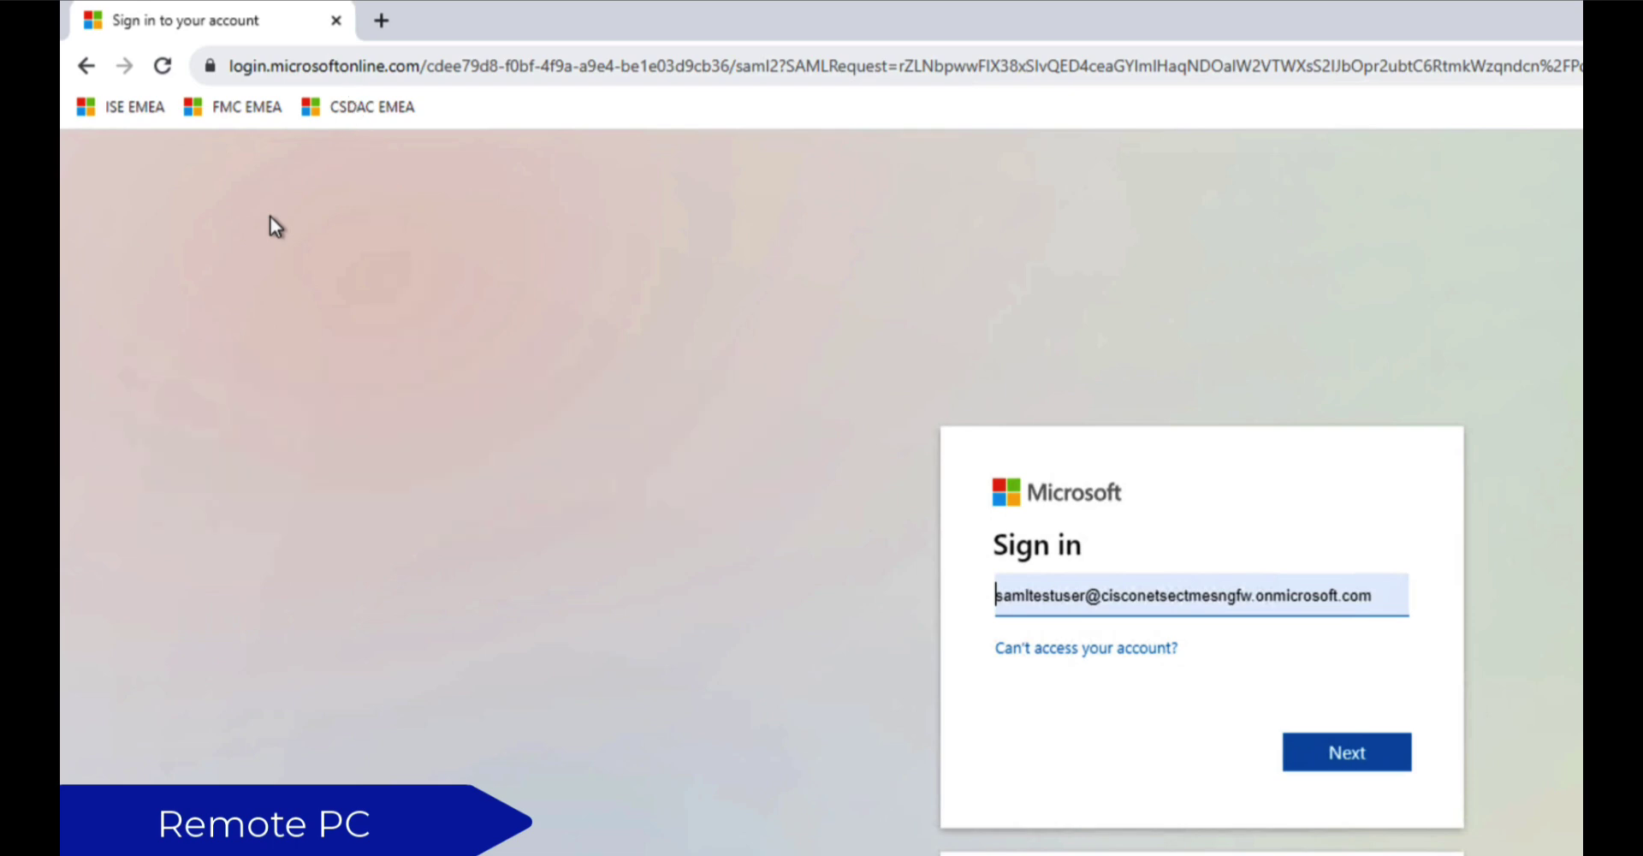
Submit the SAML test user's username and password on the Microsoft sign-in page.
click(1361, 761)
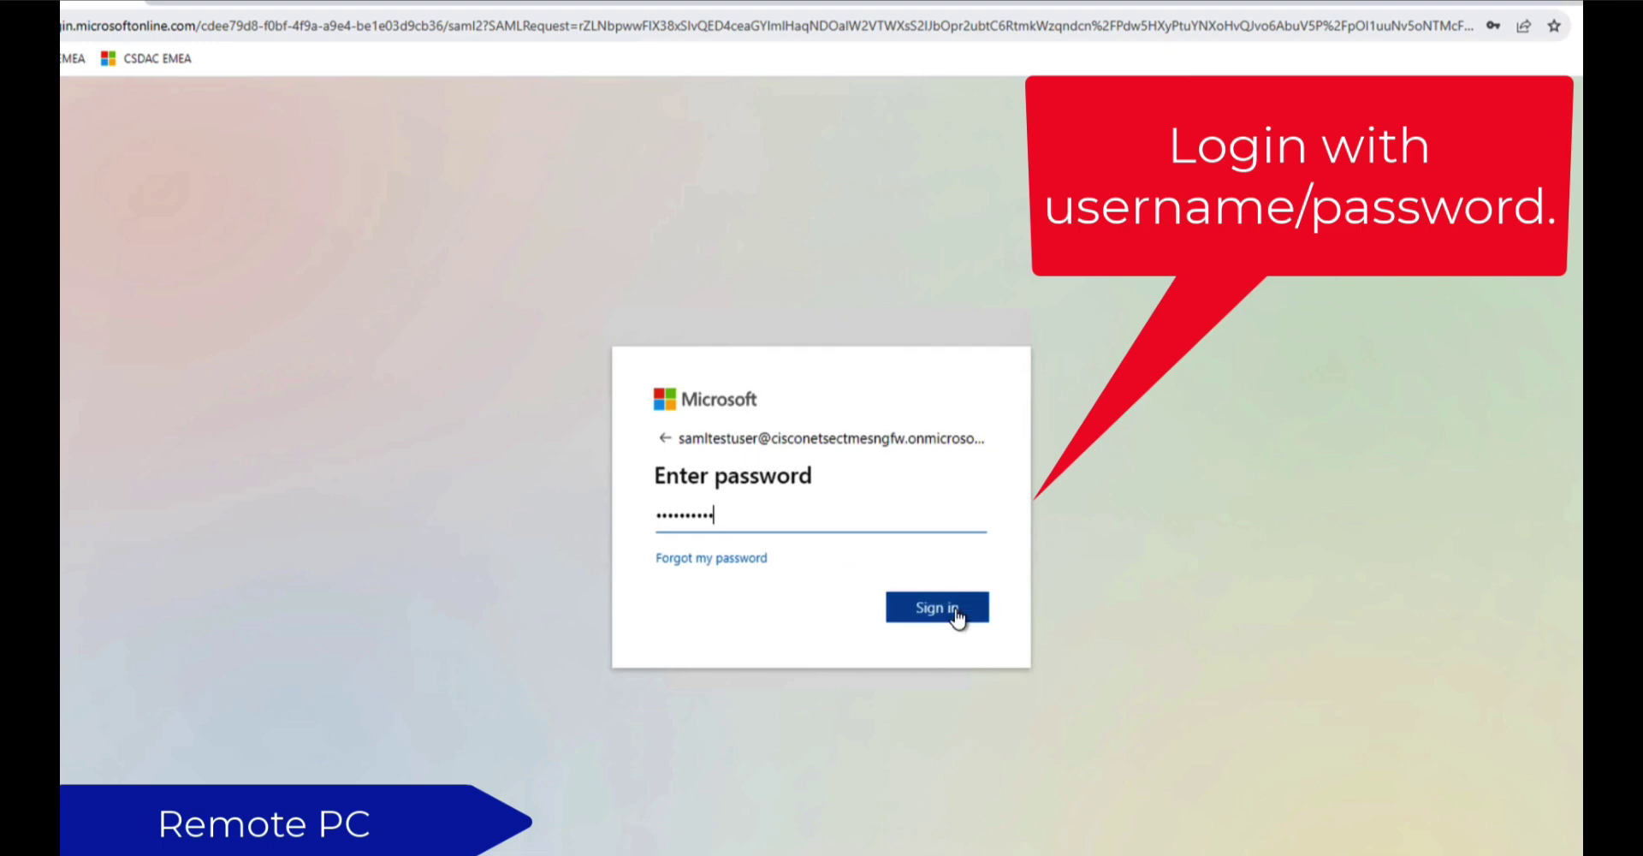
click(955, 609)
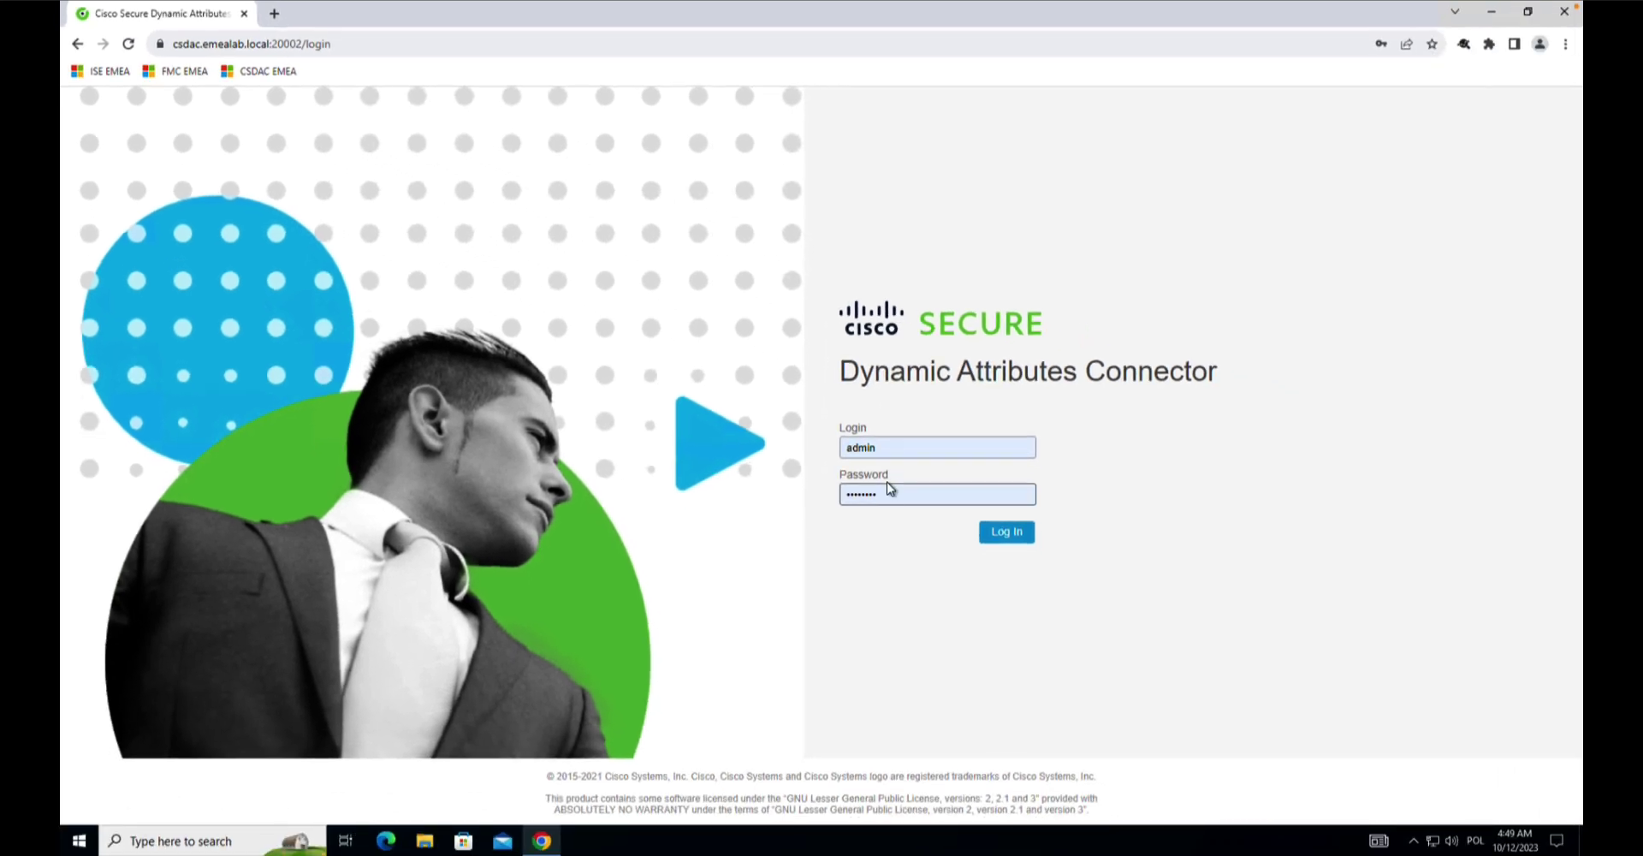
Log in to the Dynamic Attributes Connector and view the Adapters page listing both FMC adapters.
click(1016, 539)
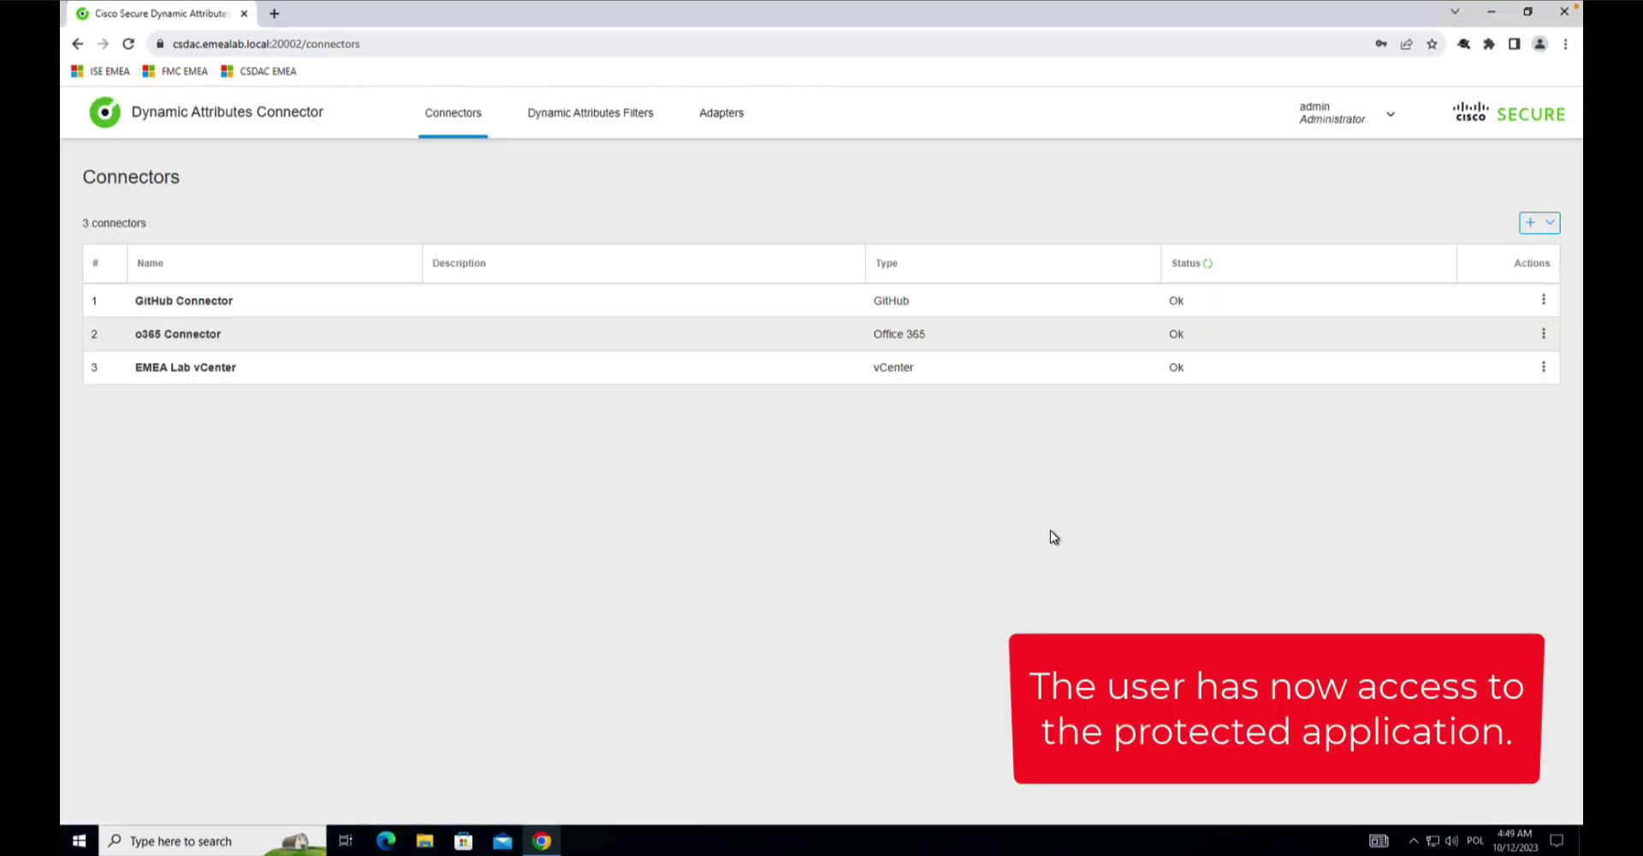
click(548, 118)
click(717, 120)
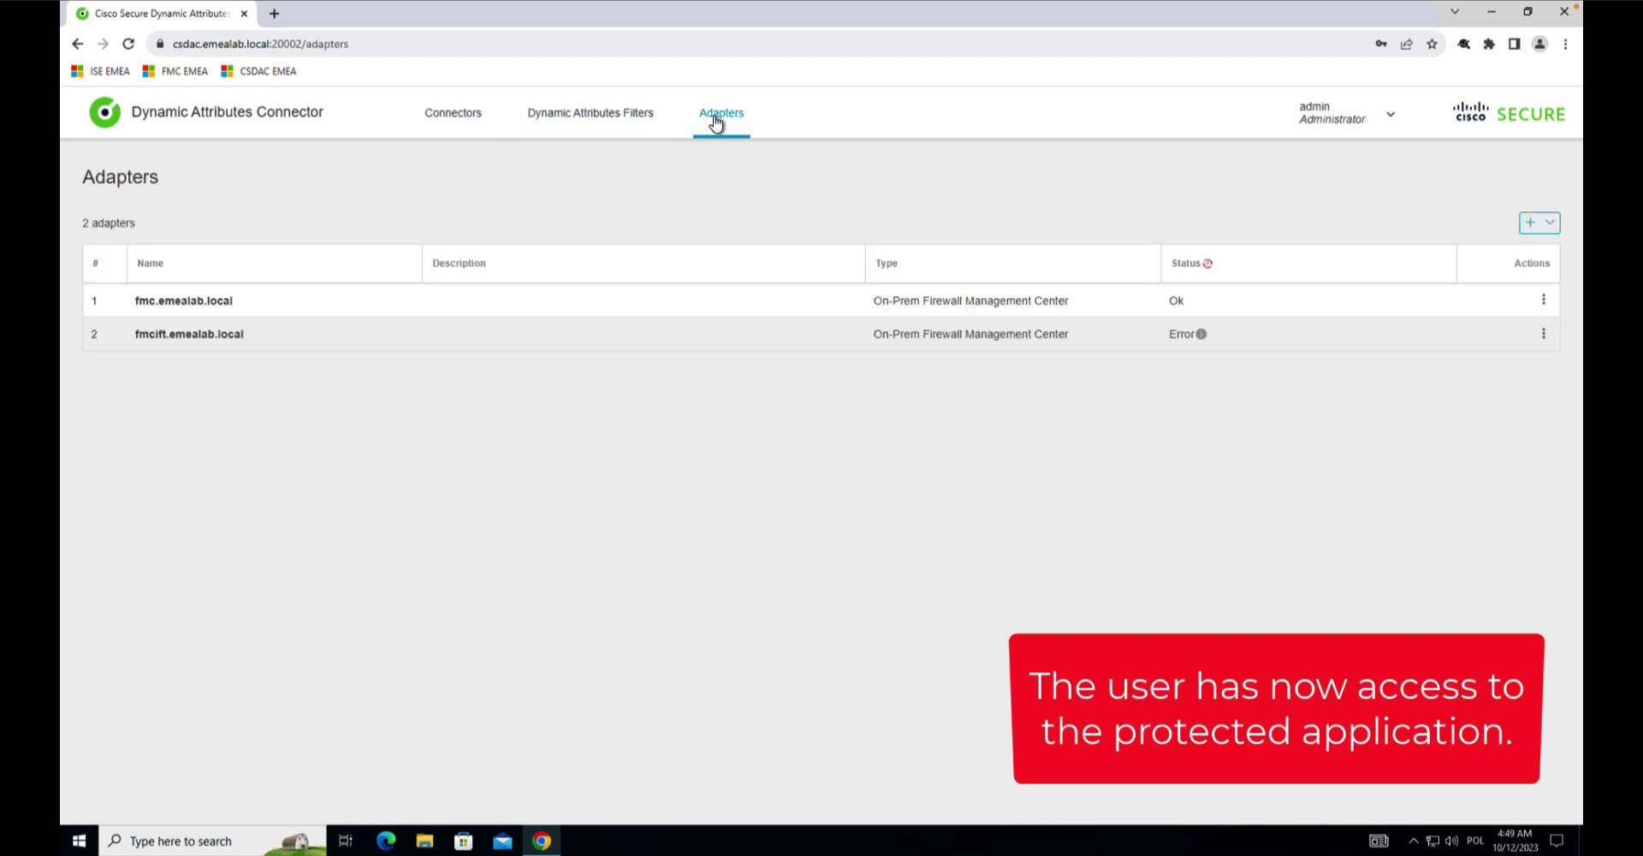